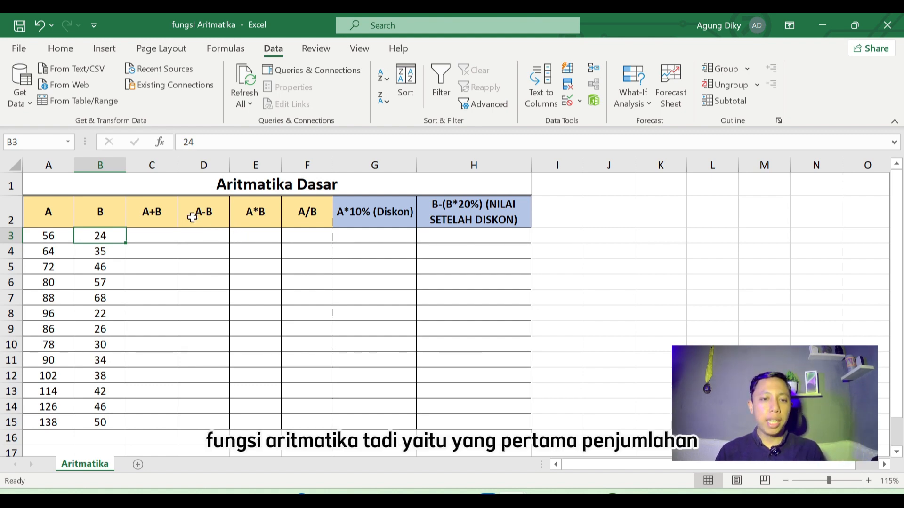
- Enter the formula =A3+B3 in C3 to add the first row's A and B values
left_click(159, 212)
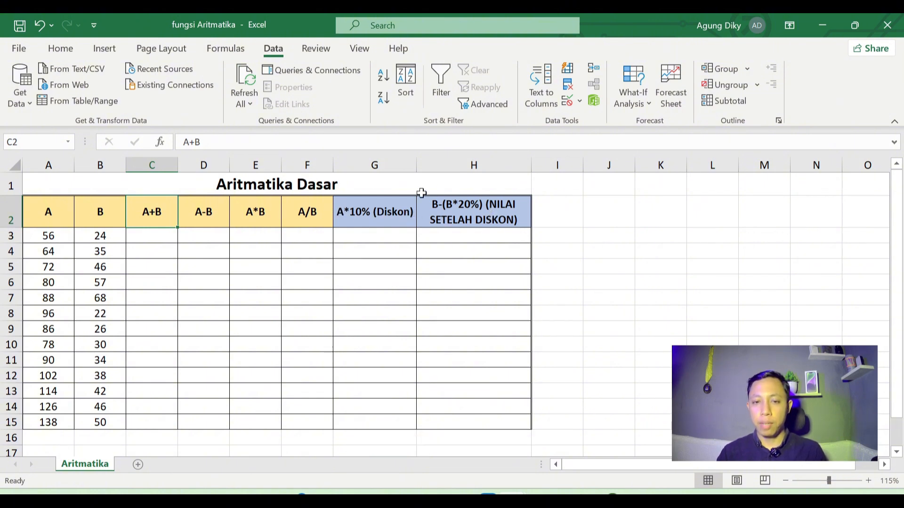
left_click(154, 238)
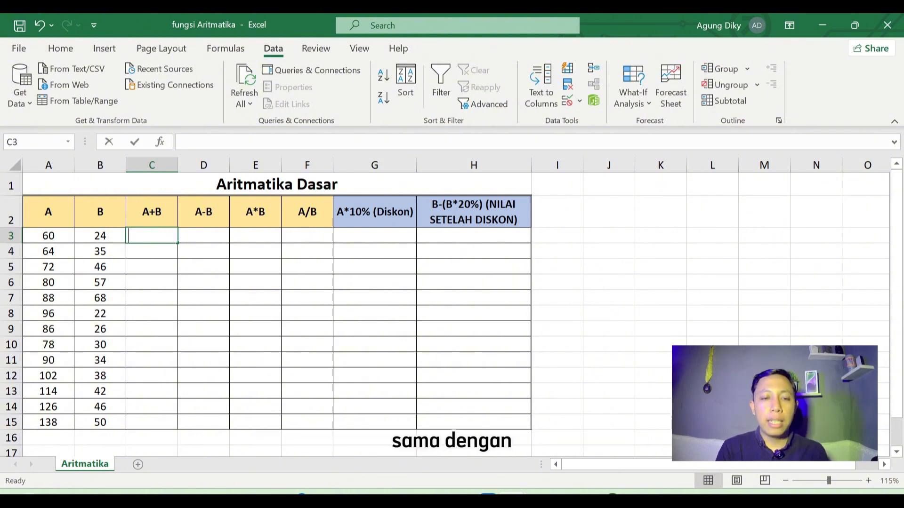
type("=")
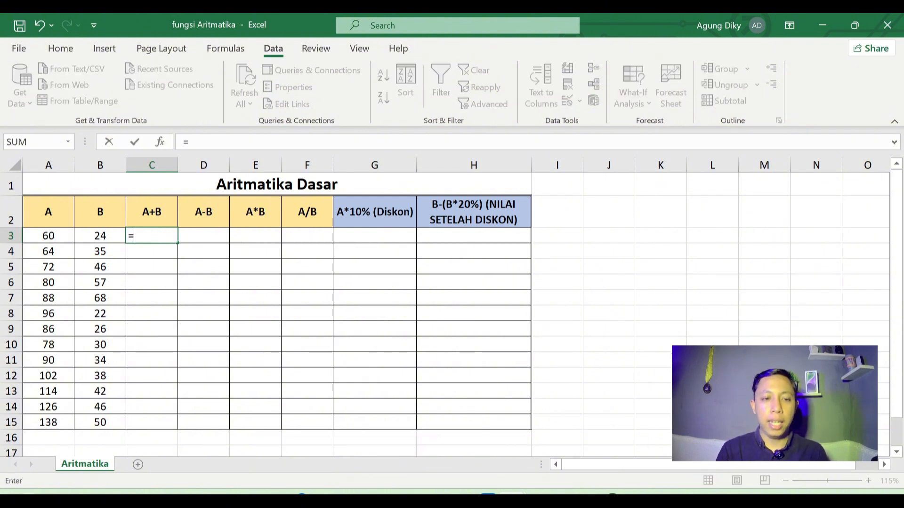
left_click(53, 235)
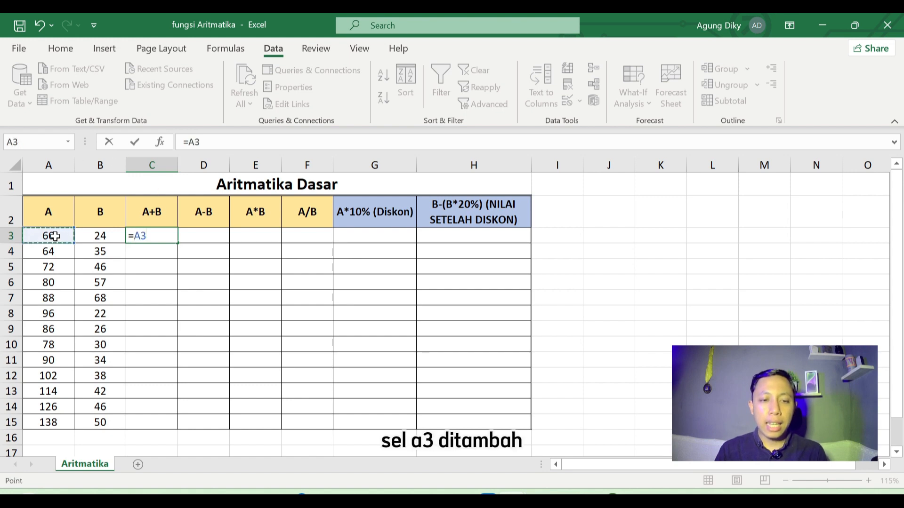
type("+")
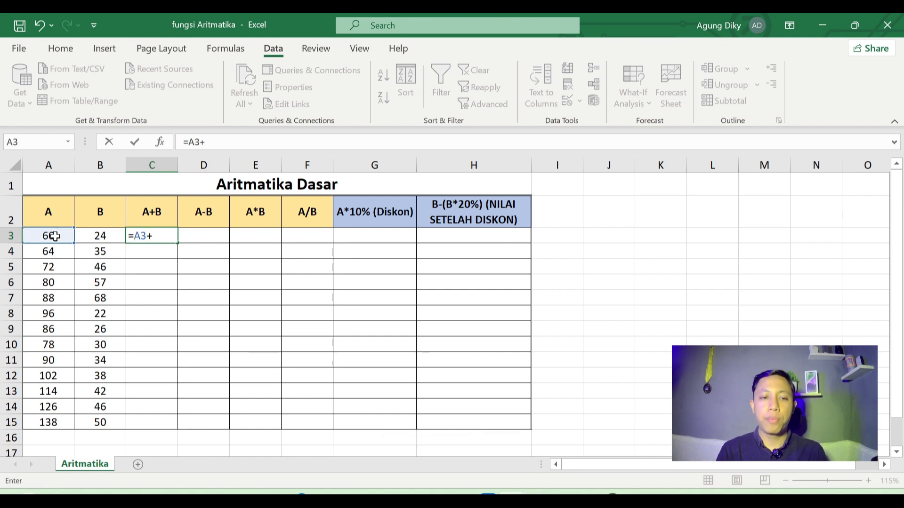
left_click(106, 237)
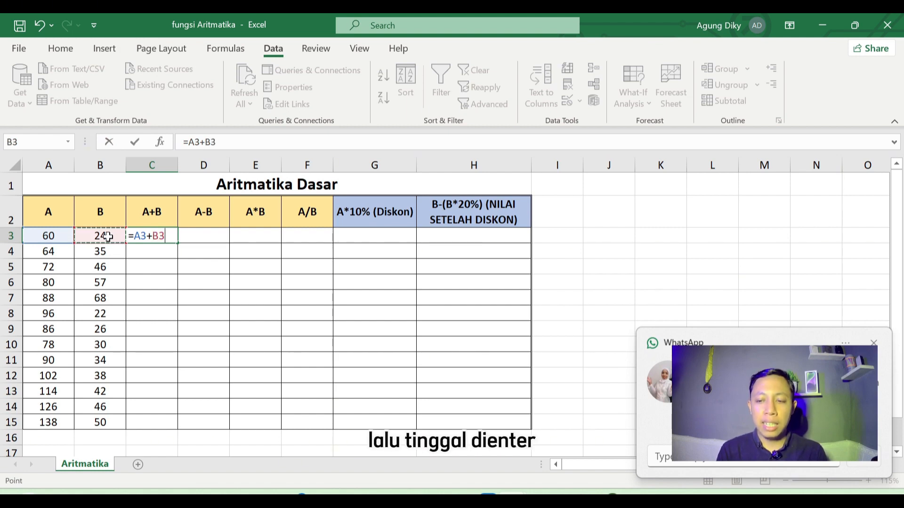
key("Return")
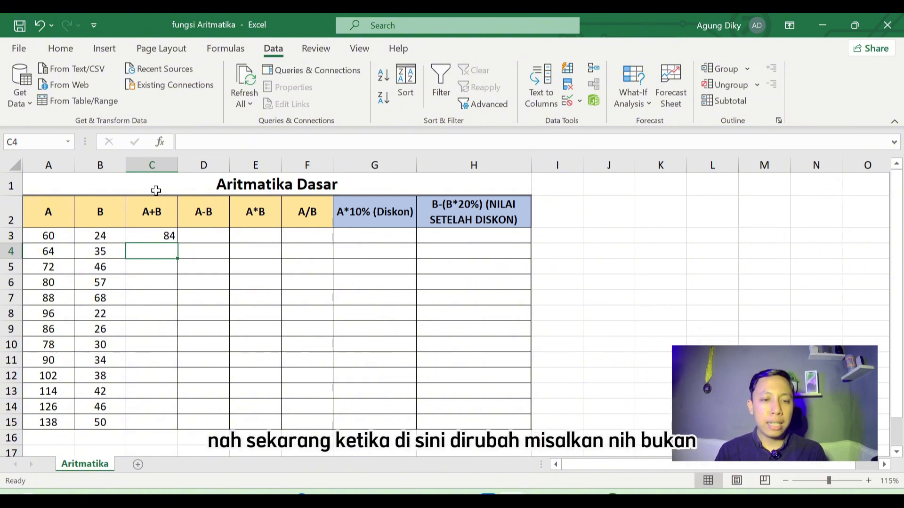
- Change the first row's B value in B3 to 40
left_click(102, 234)
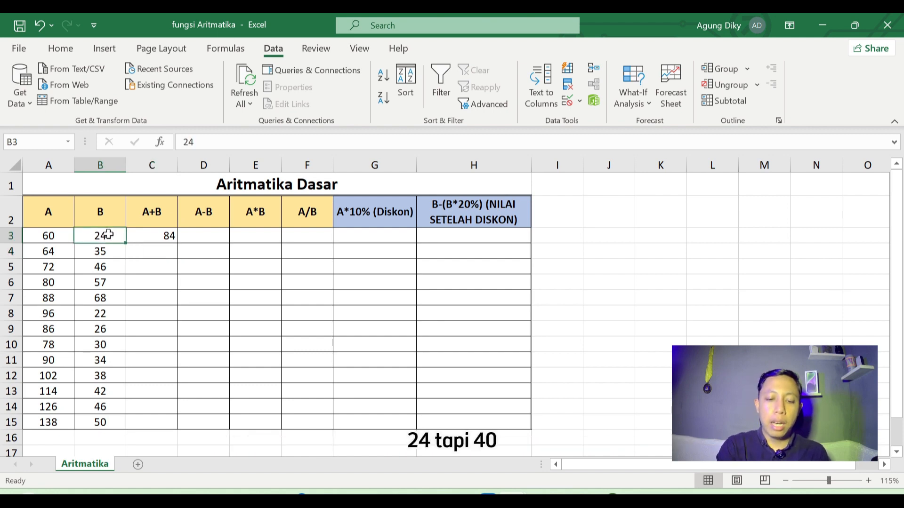
type("40")
key("Return")
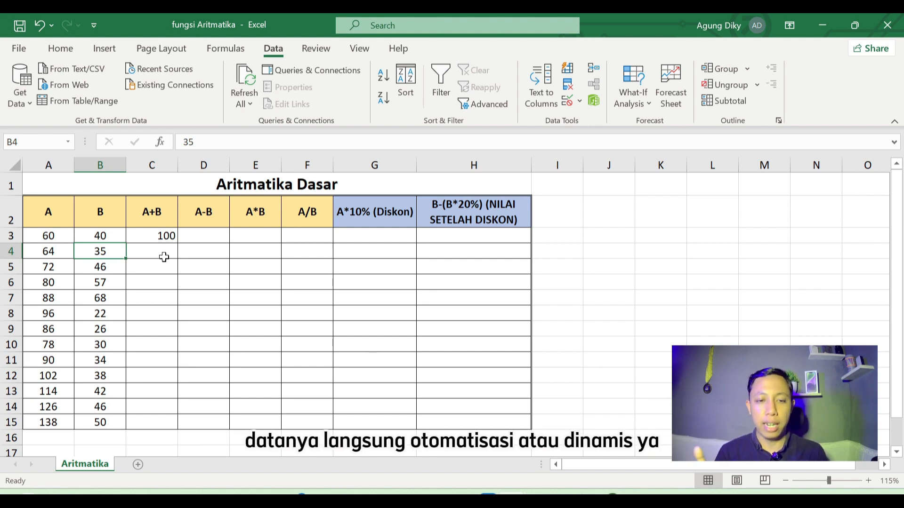
- Review the addition formula in C3 and the cells it refers to
left_click(144, 236)
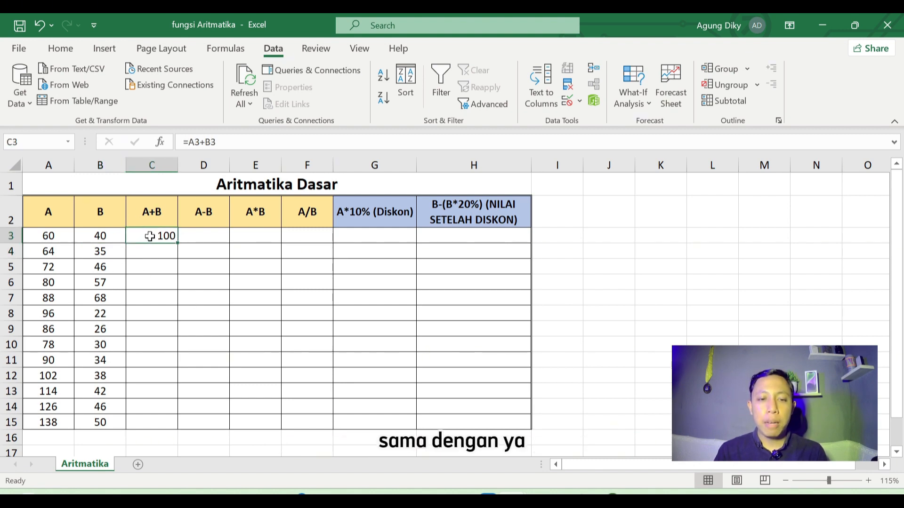
double_click(129, 235)
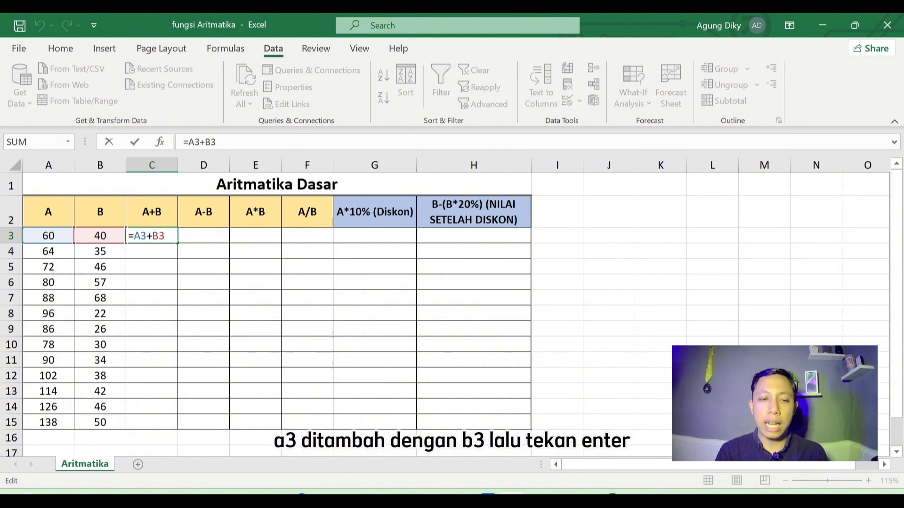
key("Return")
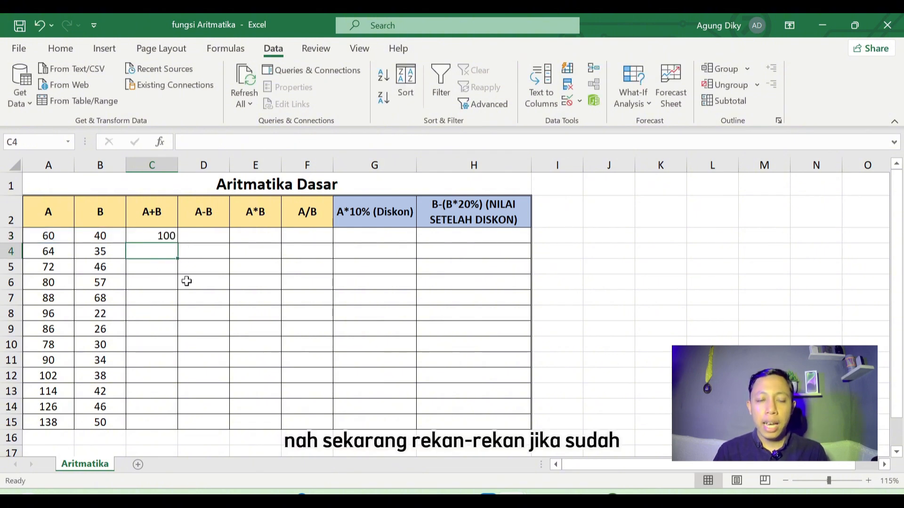
- Copy the addition formula from C3 down to C15, compare the A+B column with its source values, and undo the fill
left_click(163, 237)
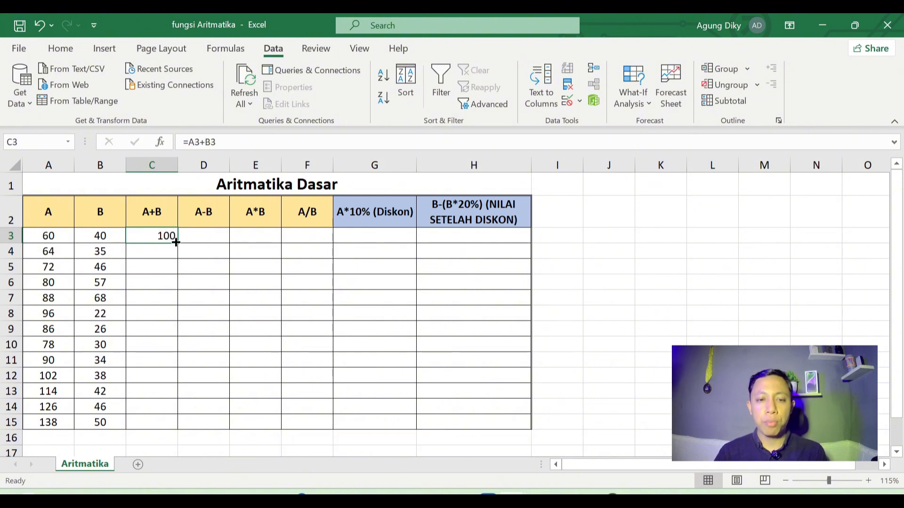
left_click_drag(178, 244, 184, 426)
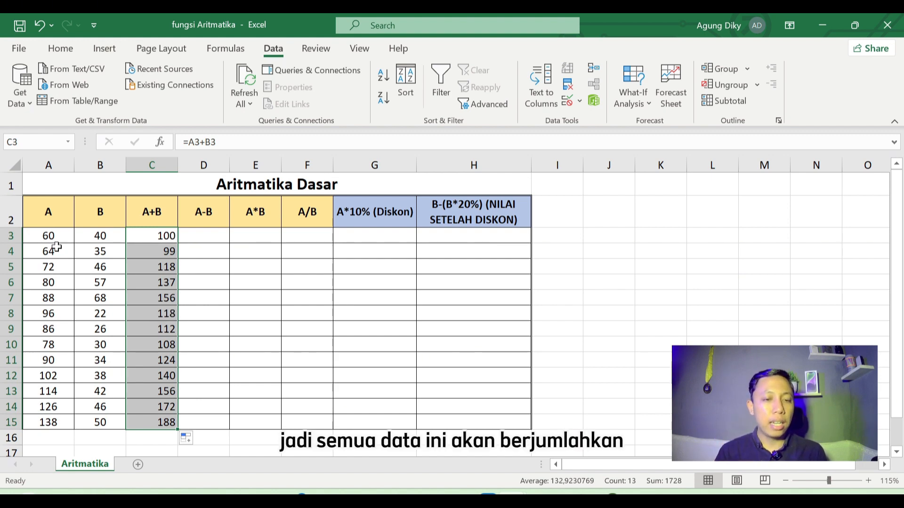
left_click_drag(56, 236, 110, 424)
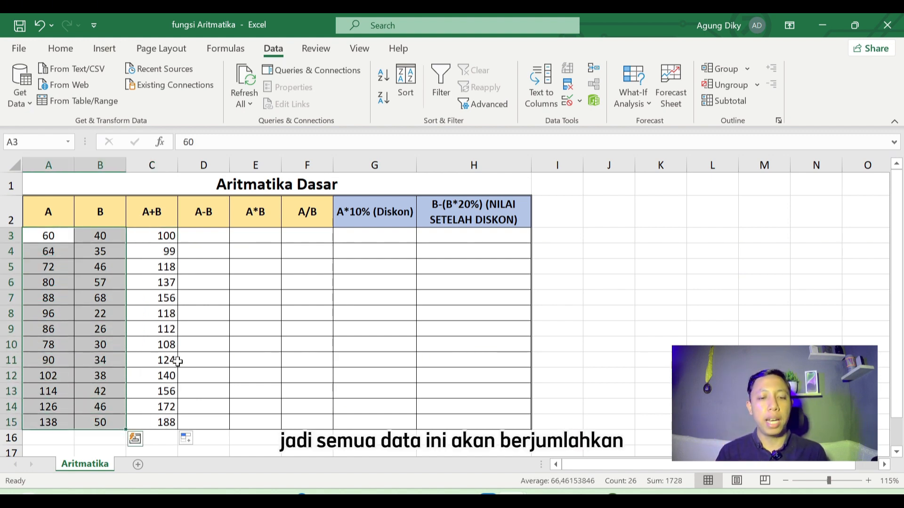
left_click(184, 360)
left_click_drag(151, 233, 162, 418)
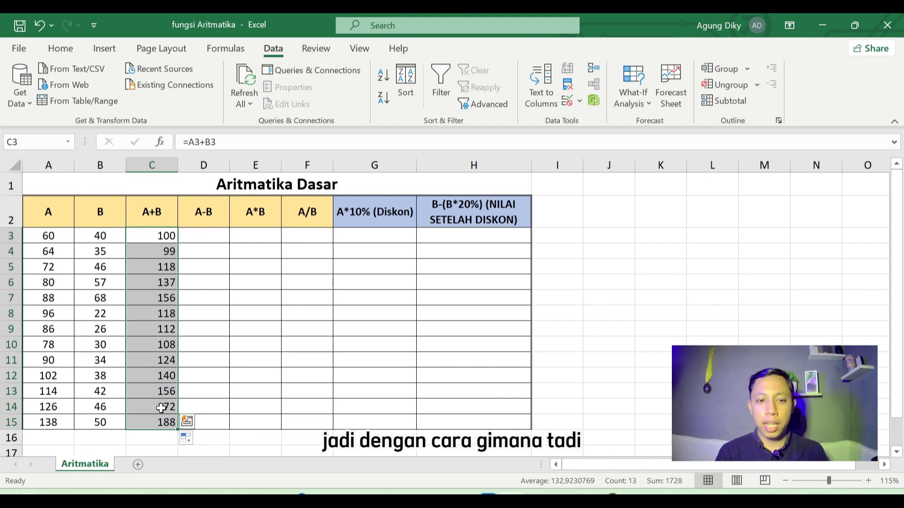
left_click(164, 236)
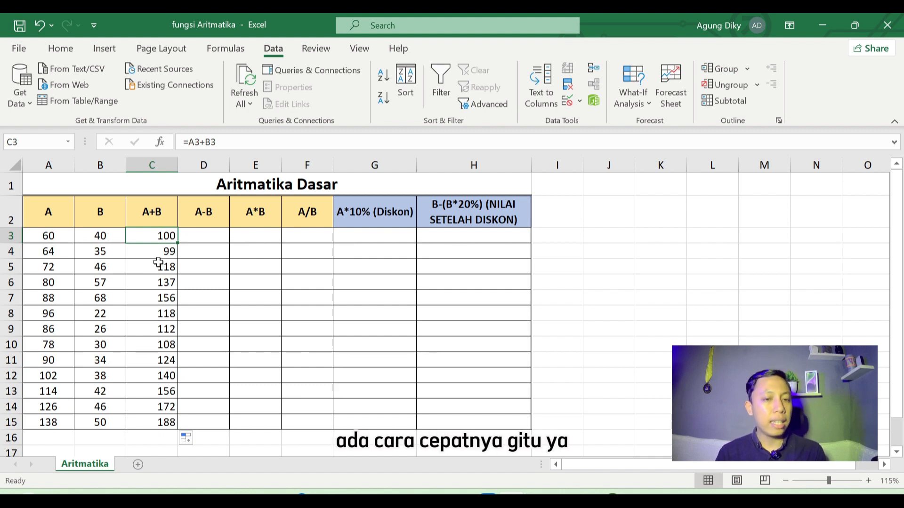
key("ctrl+z")
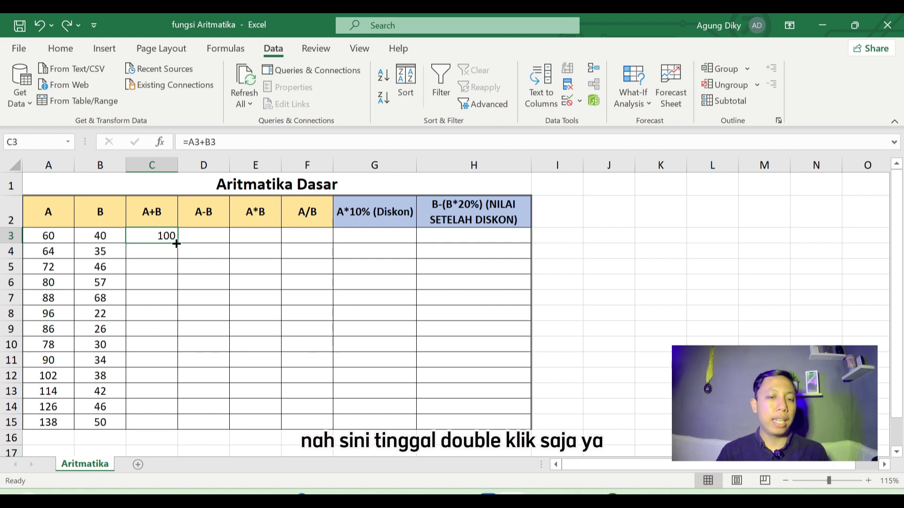
- Auto-fill the addition formula from C3 to the end of the table and undo that fill
double_click(176, 244)
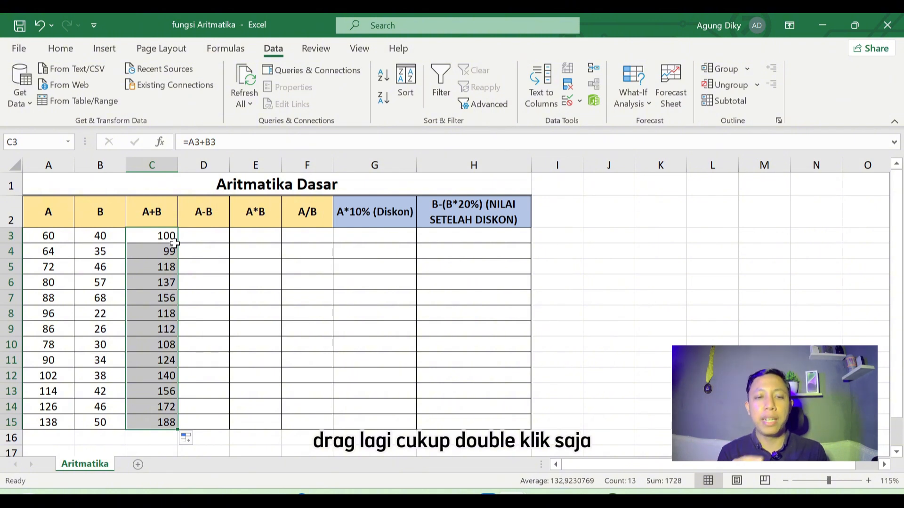
key("ctrl+z")
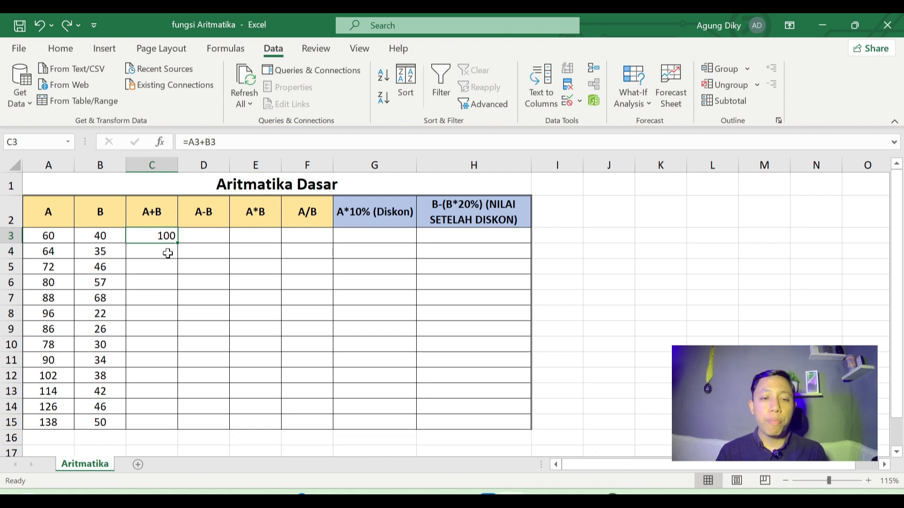
- Fill the addition formula from C3 down through C15 to complete the A+B column
left_click(168, 253)
left_click(155, 236)
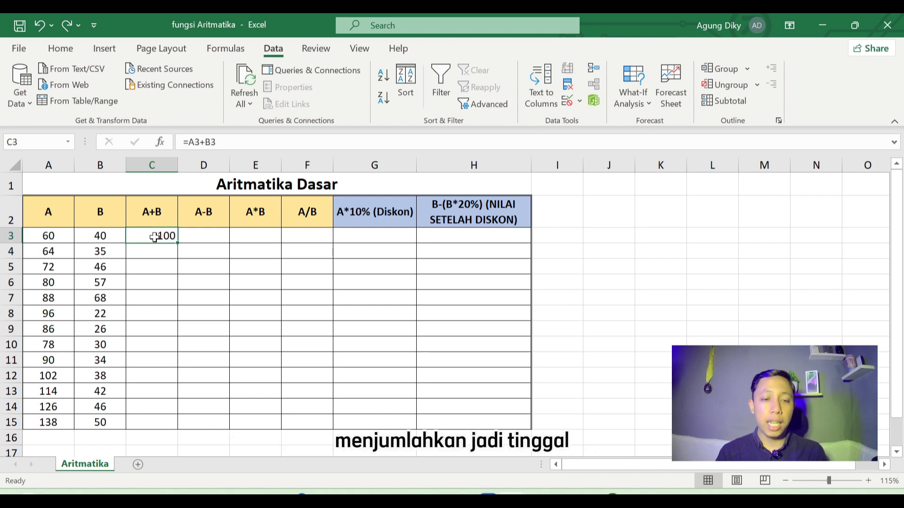
double_click(178, 243)
- Enter the formula =A3-B3 in D3 to subtract the first row's B value from A
left_click(208, 242)
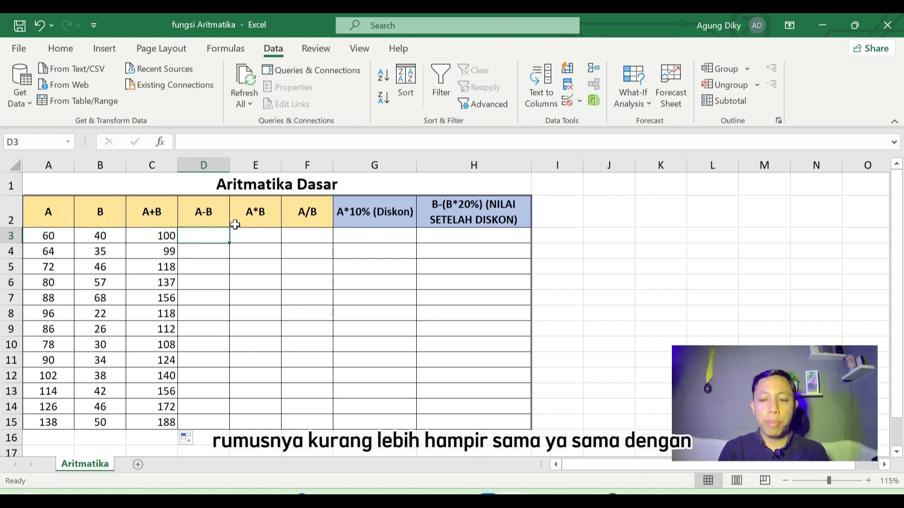
type("=")
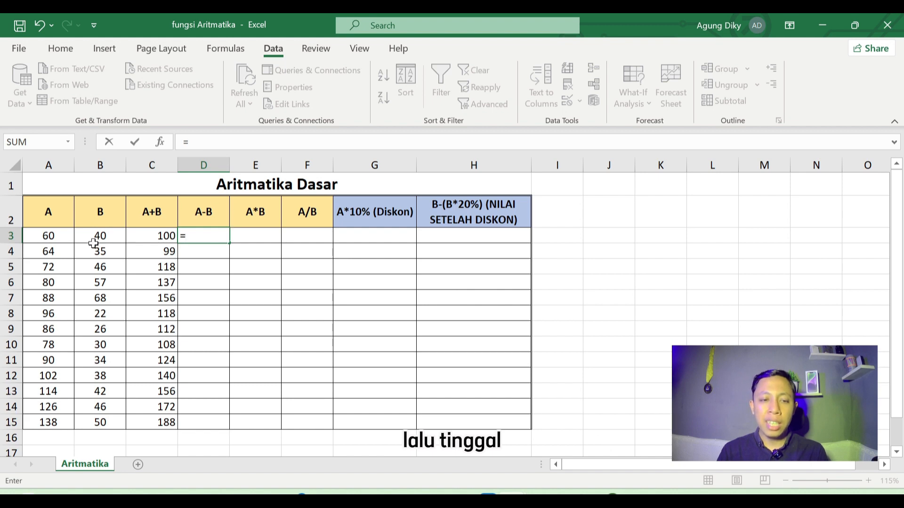
left_click(54, 237)
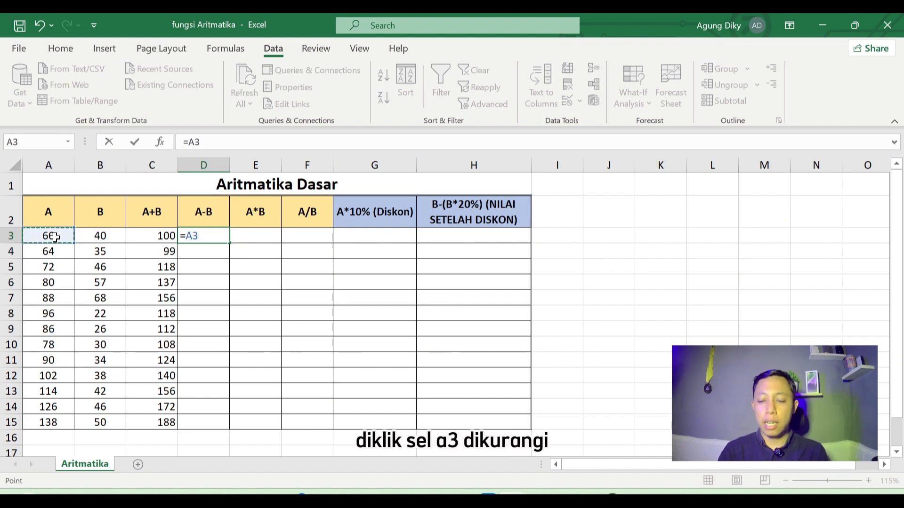
type("-")
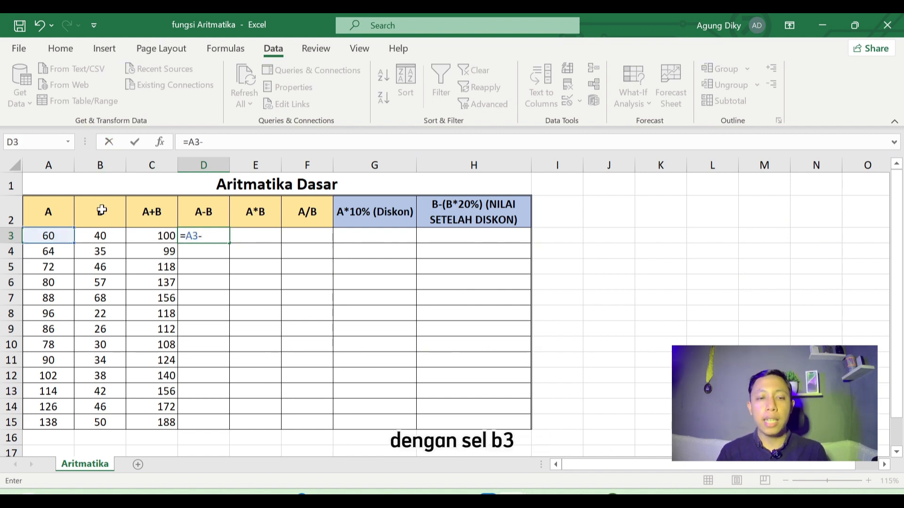
left_click(104, 236)
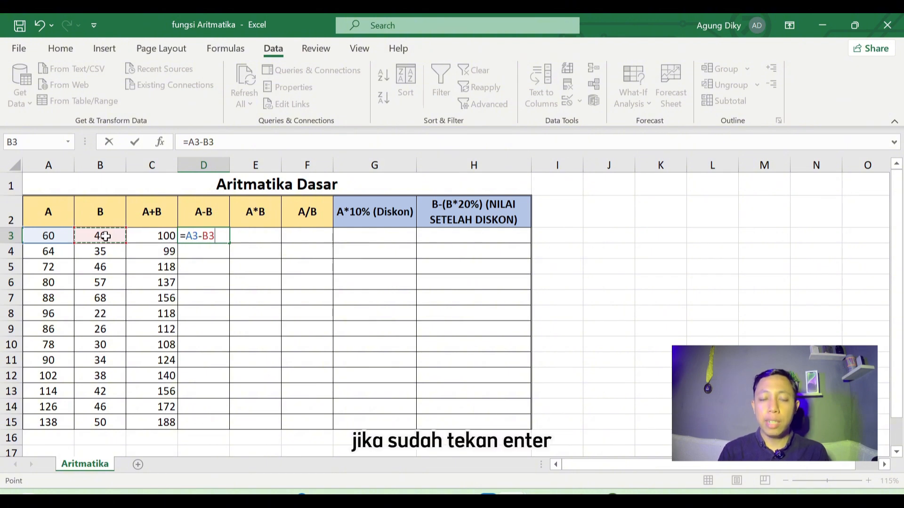
key("Return")
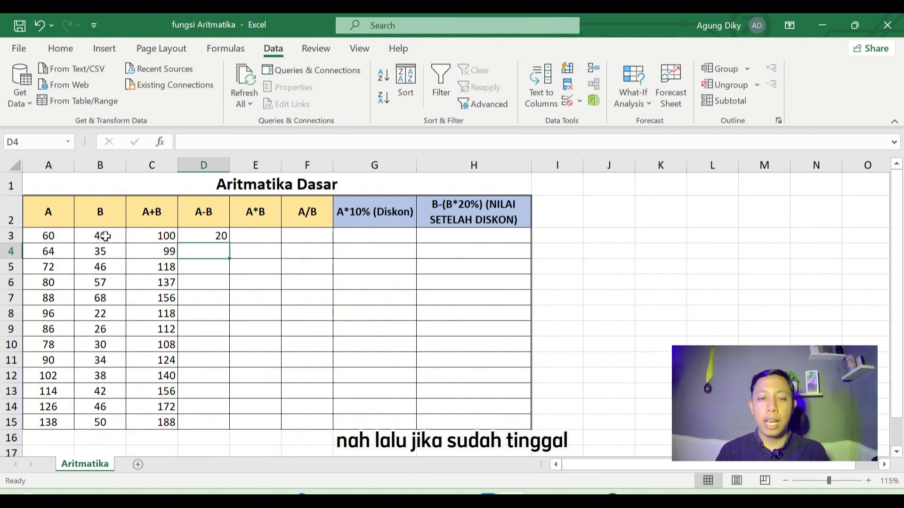
- Fill the subtraction formula from D3 down through D15 to complete the A-B column
left_click(220, 236)
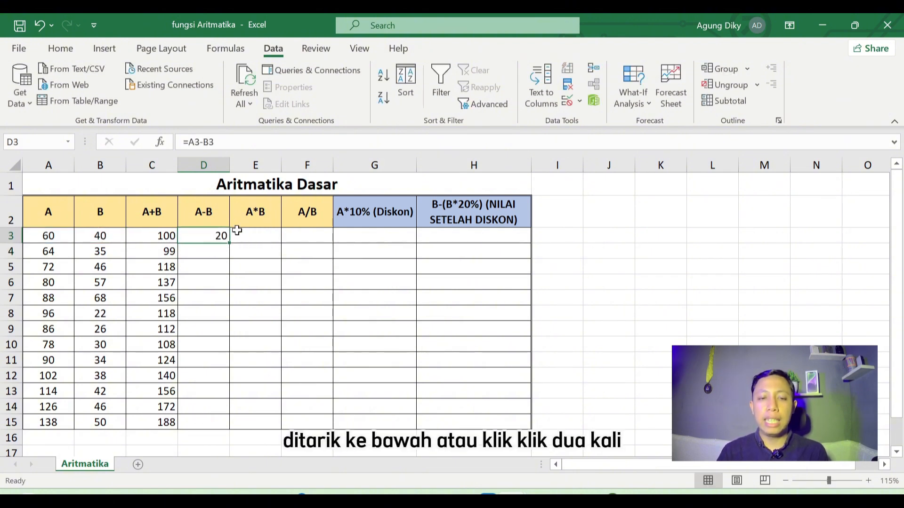
double_click(229, 243)
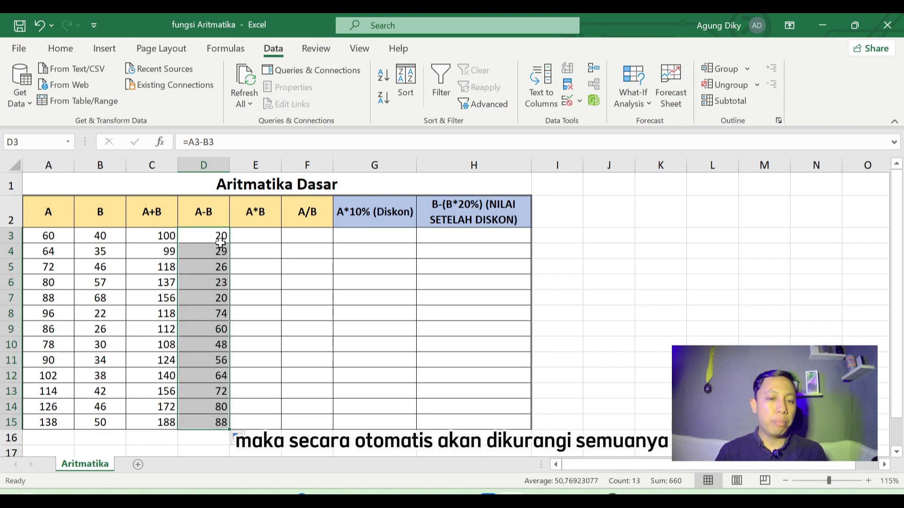
left_click(221, 235)
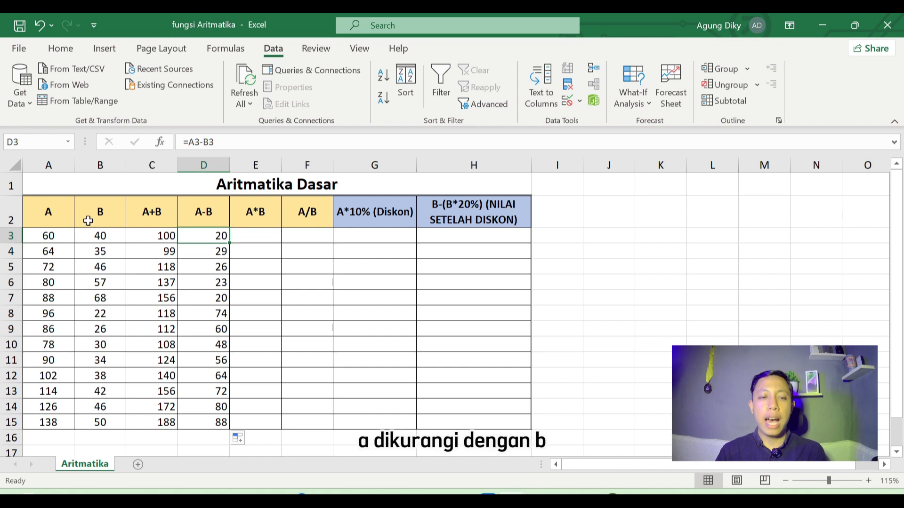
- Enter the formula =A3*B3 in E3 to multiply the first row's A and B values
left_click(255, 237)
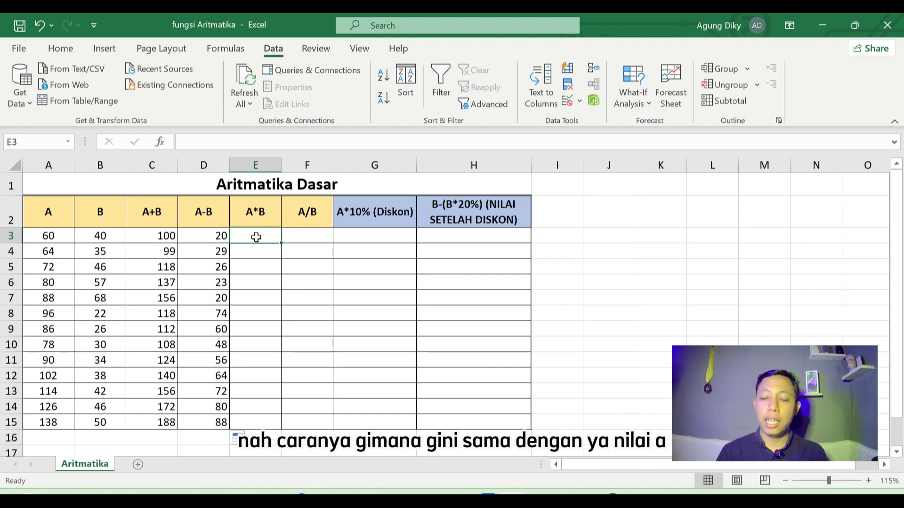
type("=")
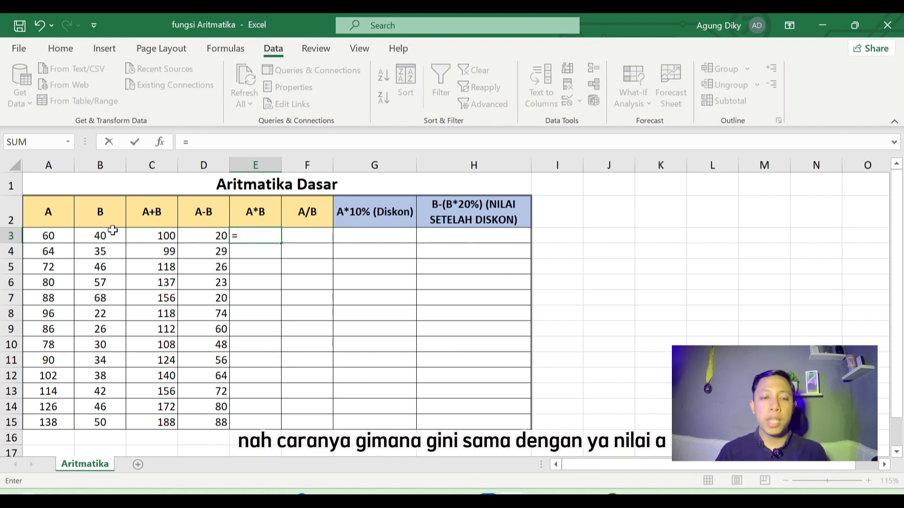
left_click(62, 235)
type("*")
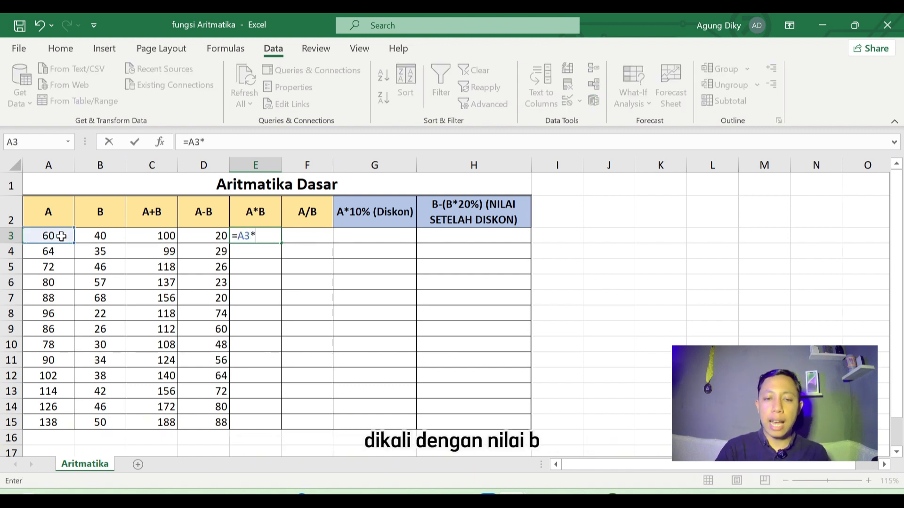
left_click(94, 237)
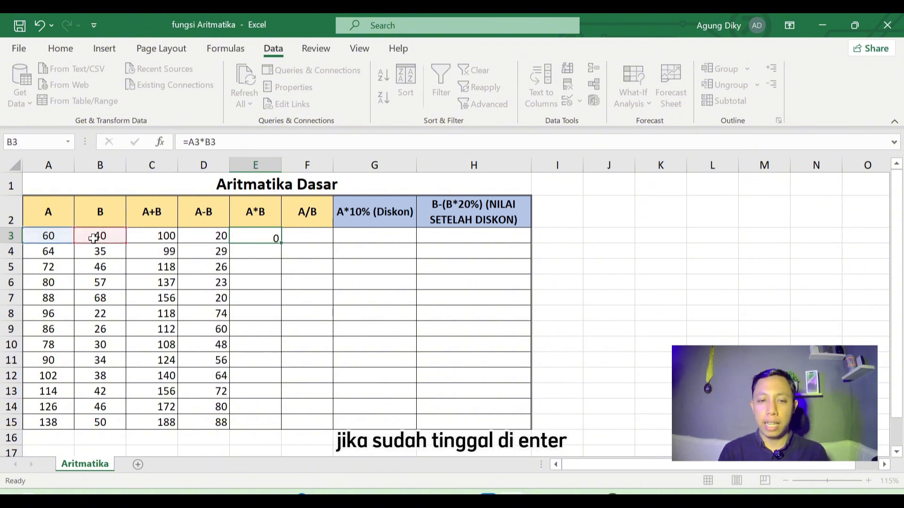
key("Return")
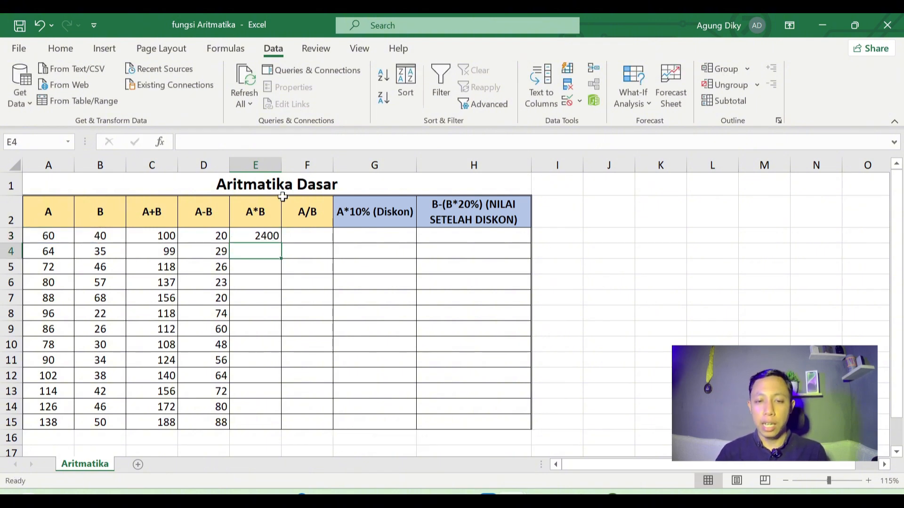
- Fill the multiplication formula from E3 down through E15 to complete the A*B column
left_click(268, 234)
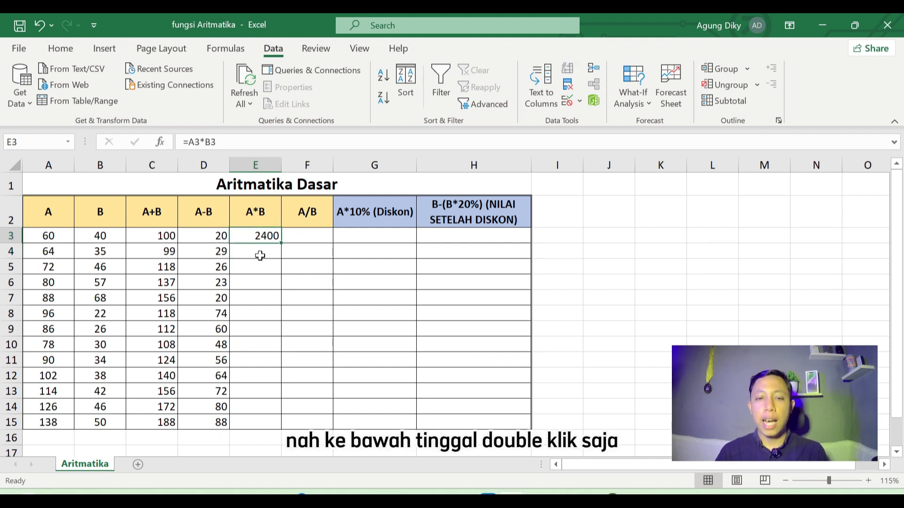
double_click(280, 243)
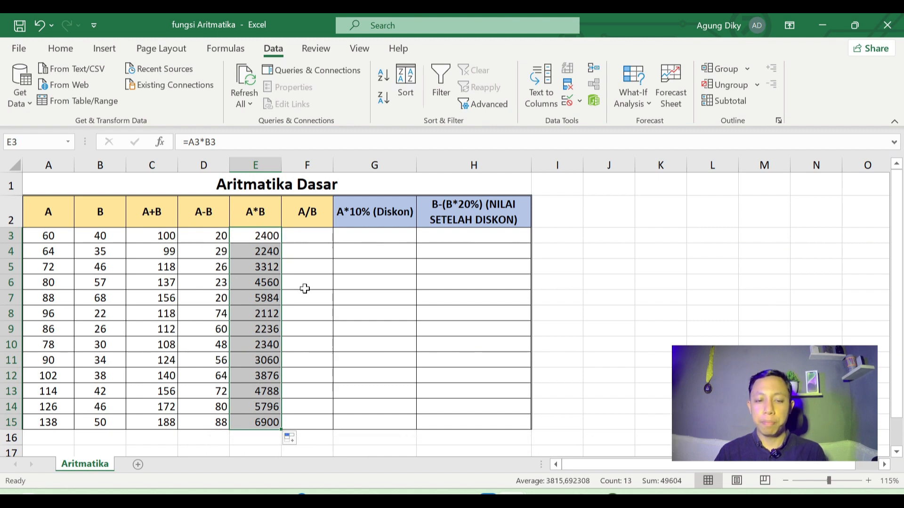
- Enter the formula =A3/B3 in F3 to divide the first row's A value by B
left_click(306, 235)
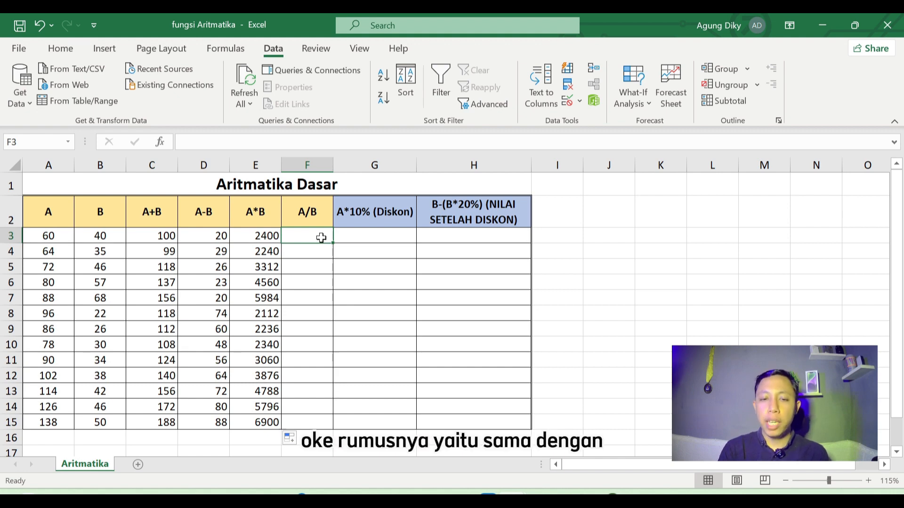
type("=")
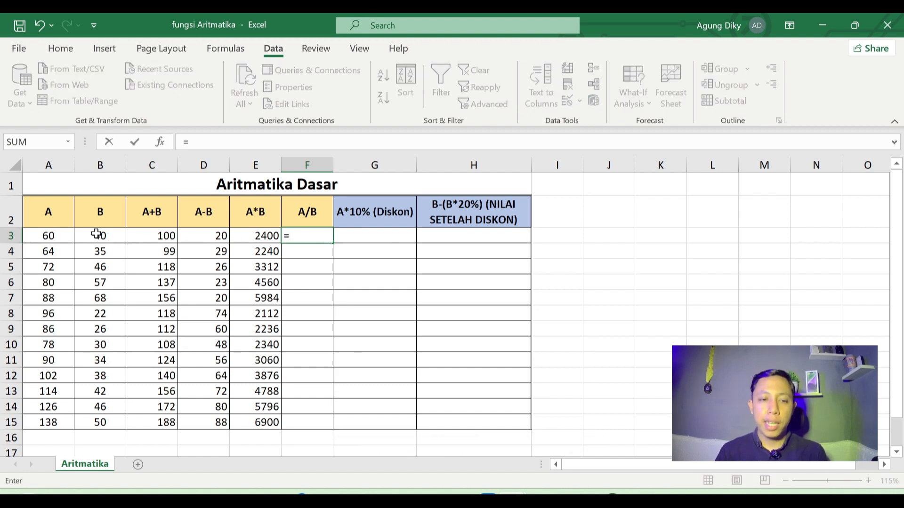
left_click(68, 239)
type("/")
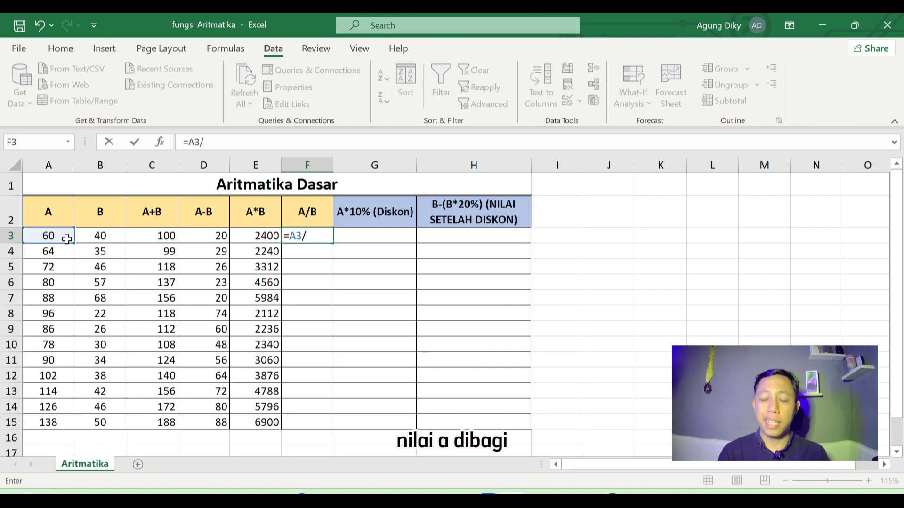
left_click(96, 236)
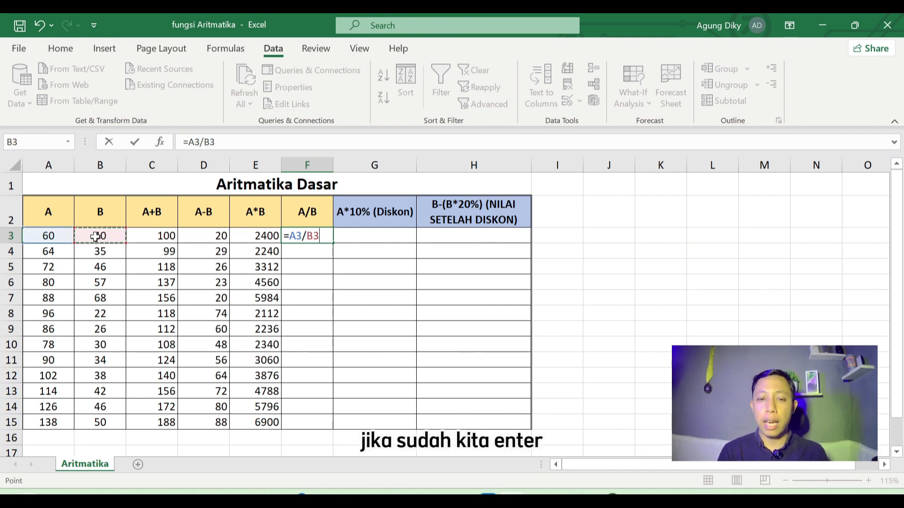
key("Return")
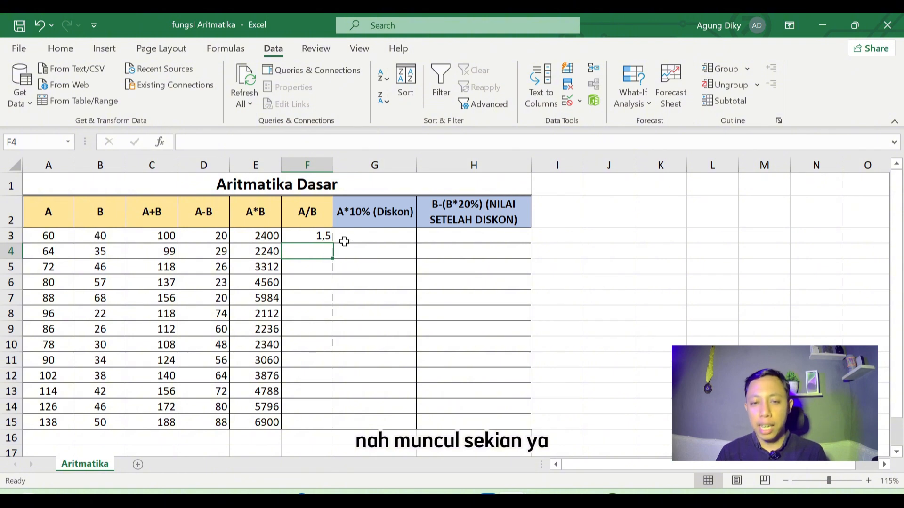
- Fill the division formula from F3 down through F15 to complete the A/B column
left_click(319, 237)
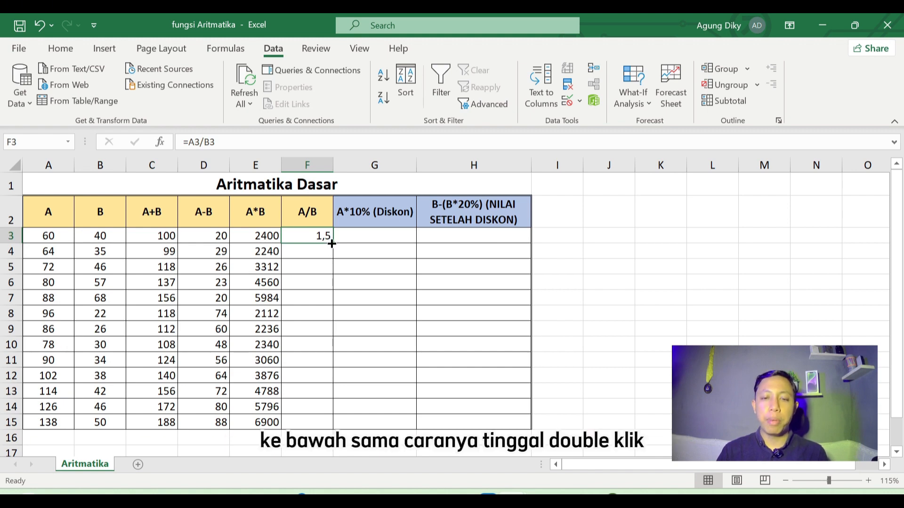
double_click(331, 244)
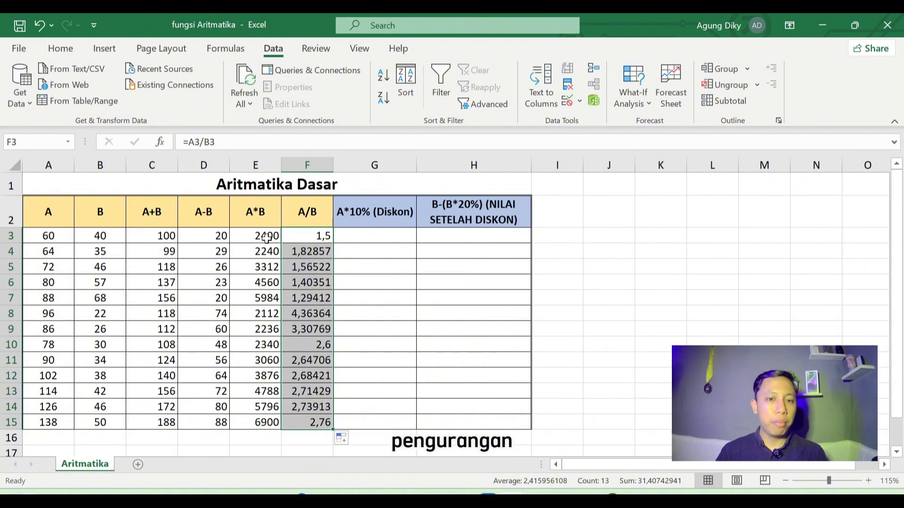
left_click(315, 237)
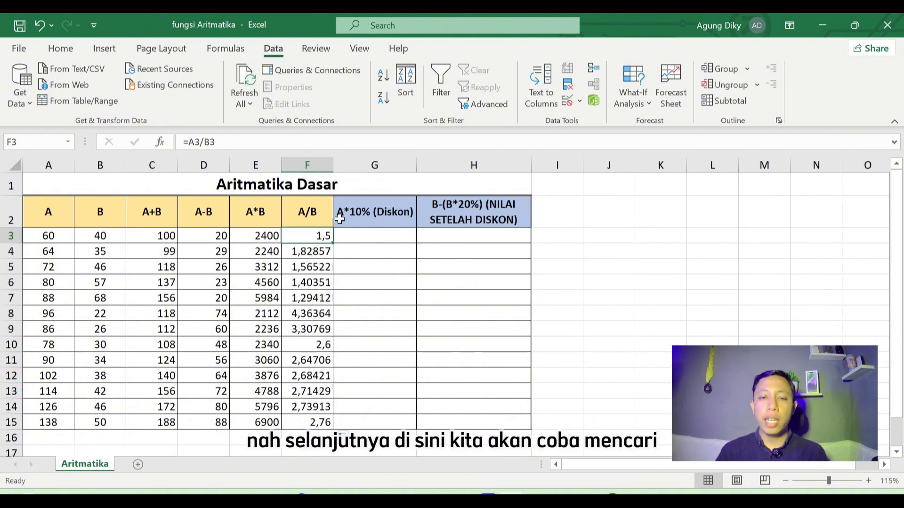
- Enter the formula =A3*10% in G3 to calculate the 10% discount on the first row's A value
left_click(354, 238)
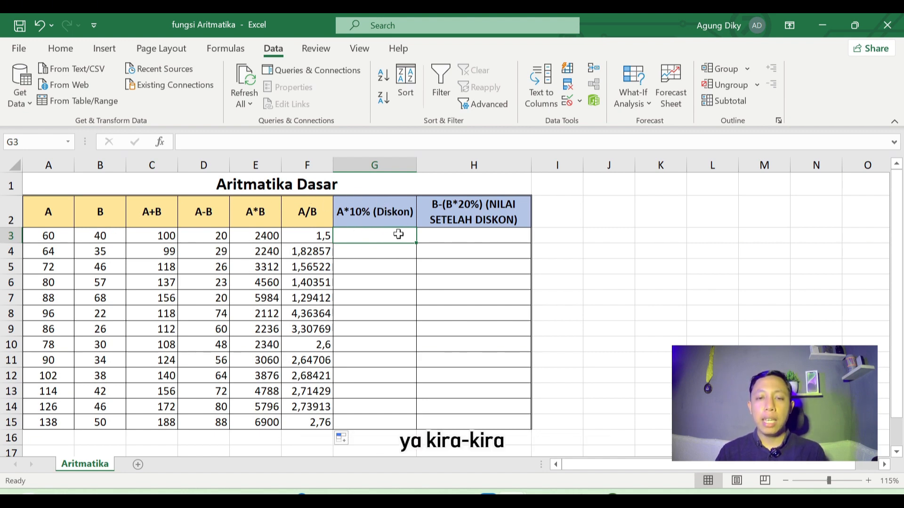
left_click(58, 237)
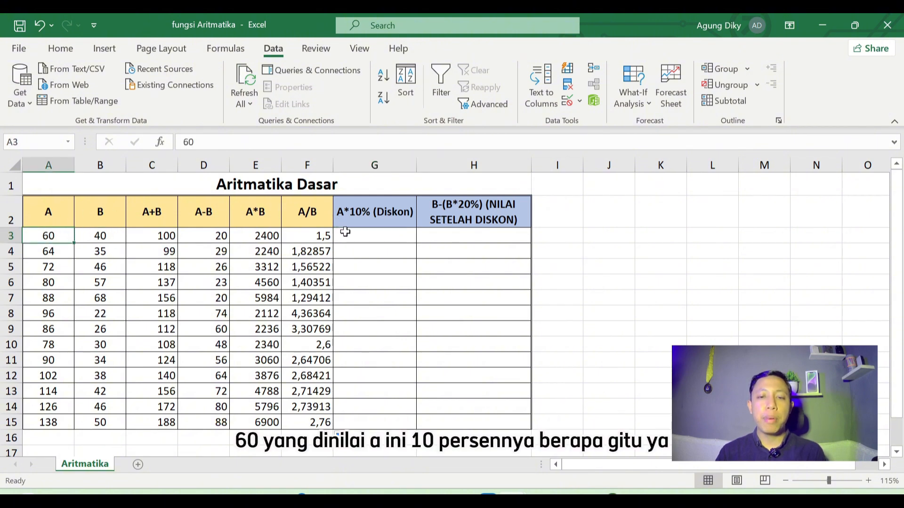
left_click(355, 235)
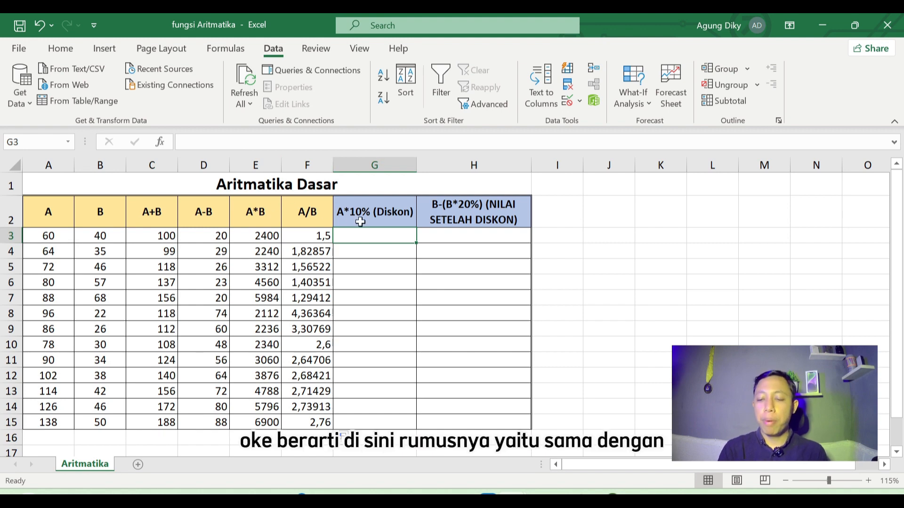
type("=")
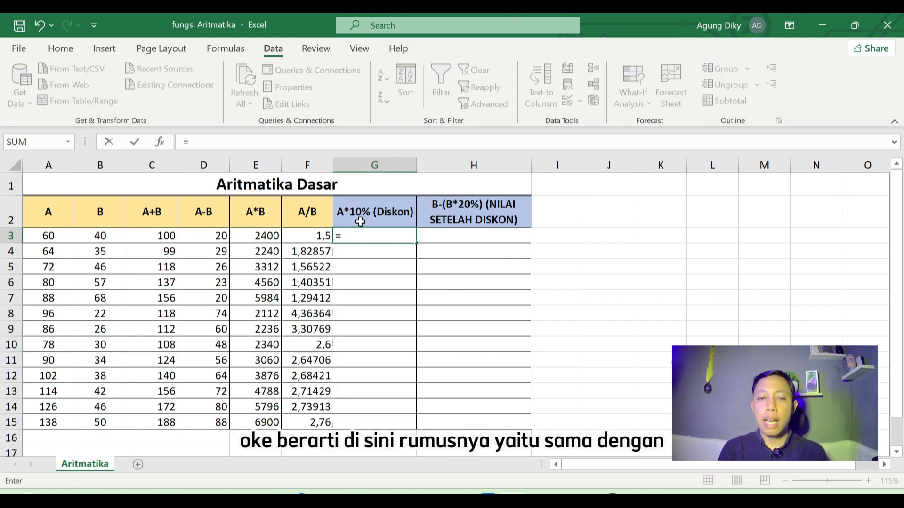
left_click(64, 235)
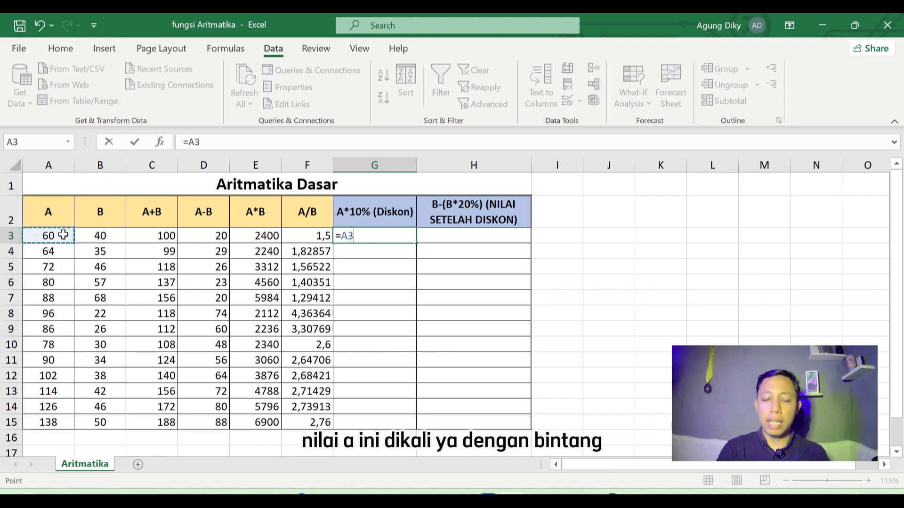
type("*")
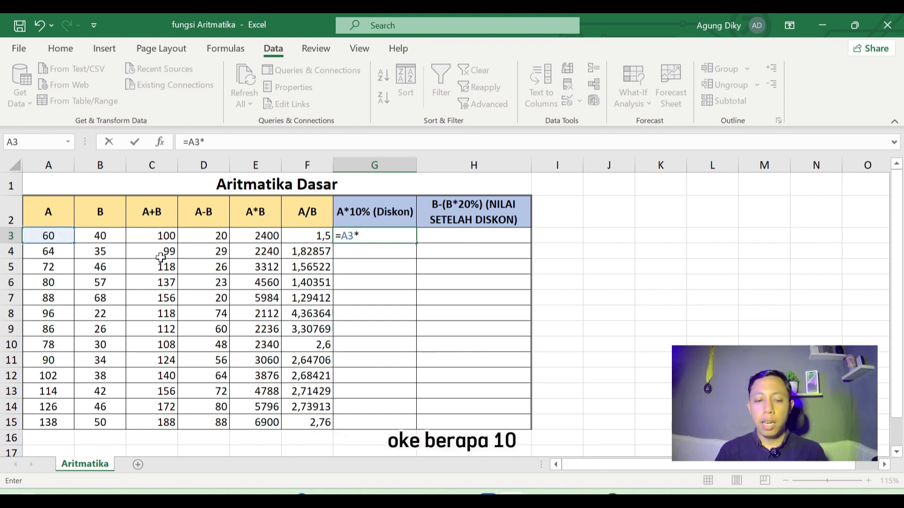
type("10")
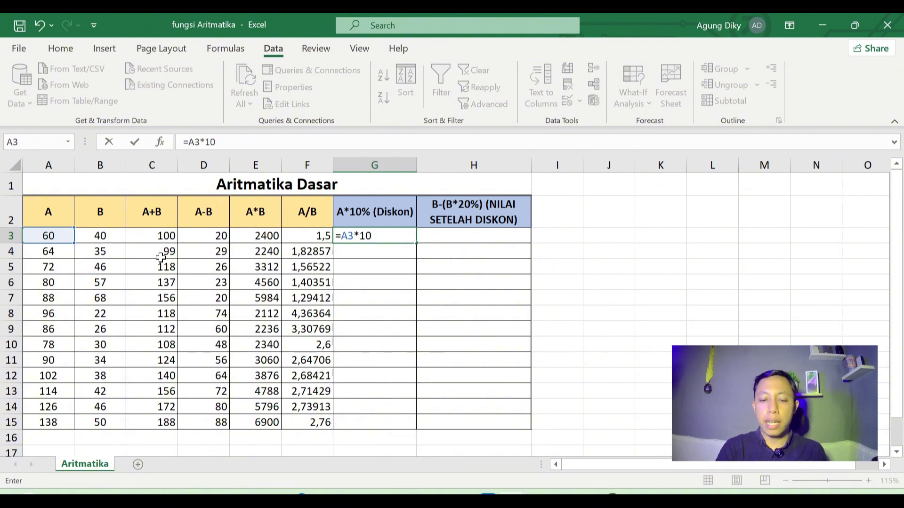
type("%")
key("Return")
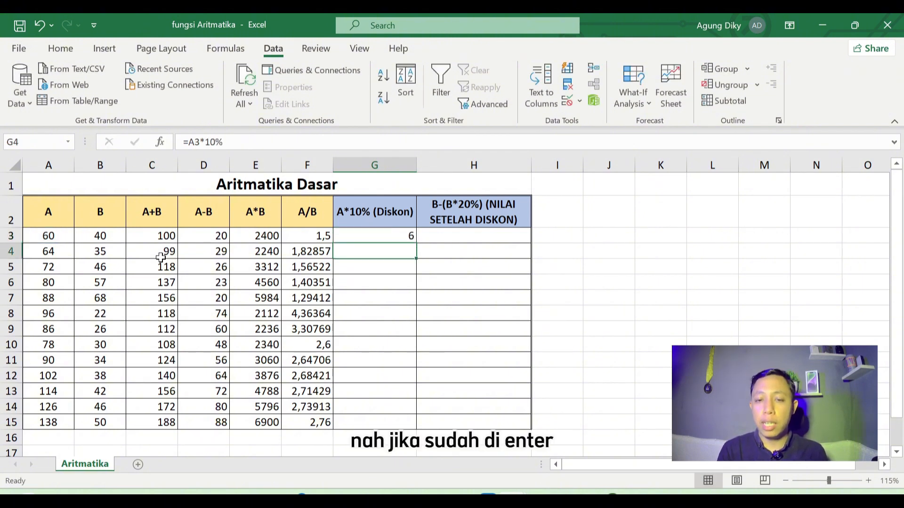
- Fill the 10% discount formula from G3 down through G15 to complete the A*10% (Diskon) column
left_click(361, 231)
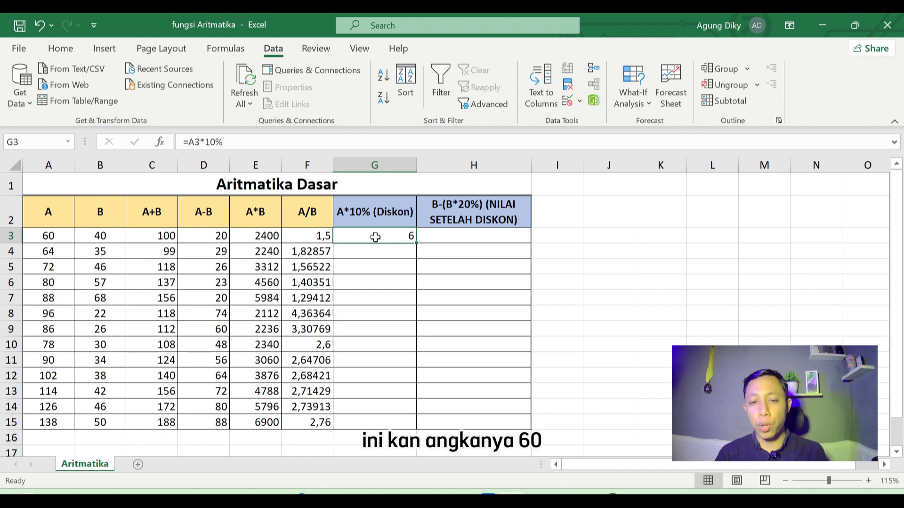
double_click(416, 244)
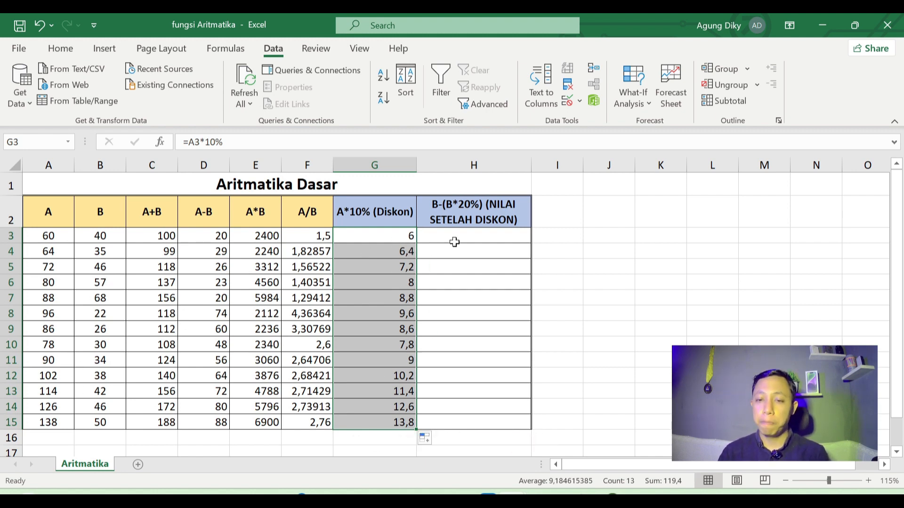
left_click(437, 239)
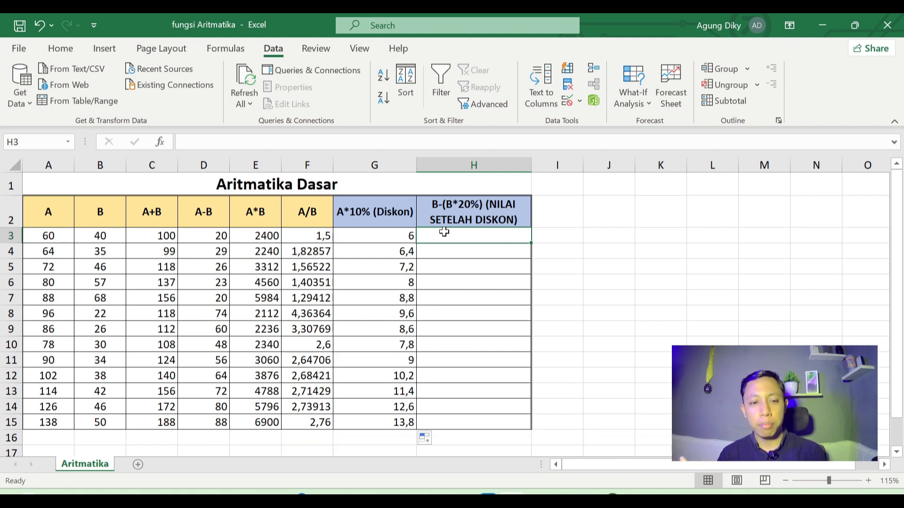
left_click(394, 236)
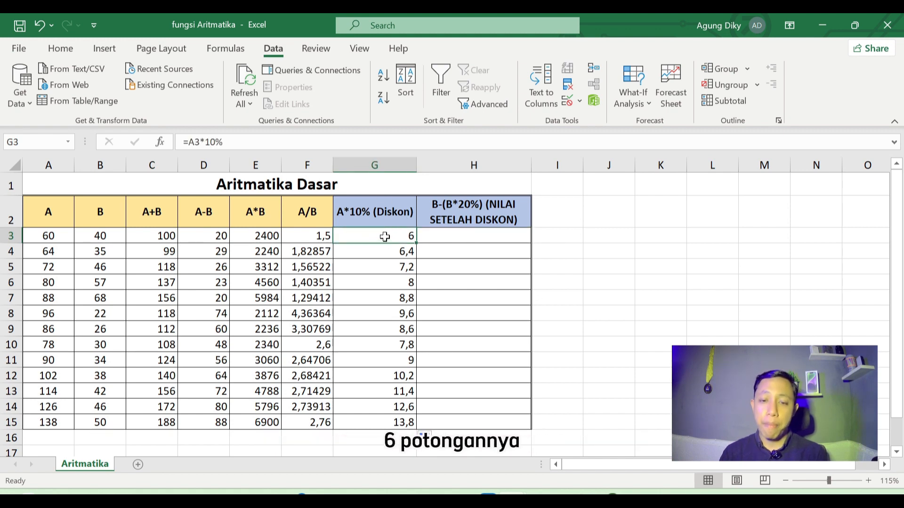
- Add the column header Bayar in I2, directly beside the table's last header
left_click(560, 214)
type("Baya")
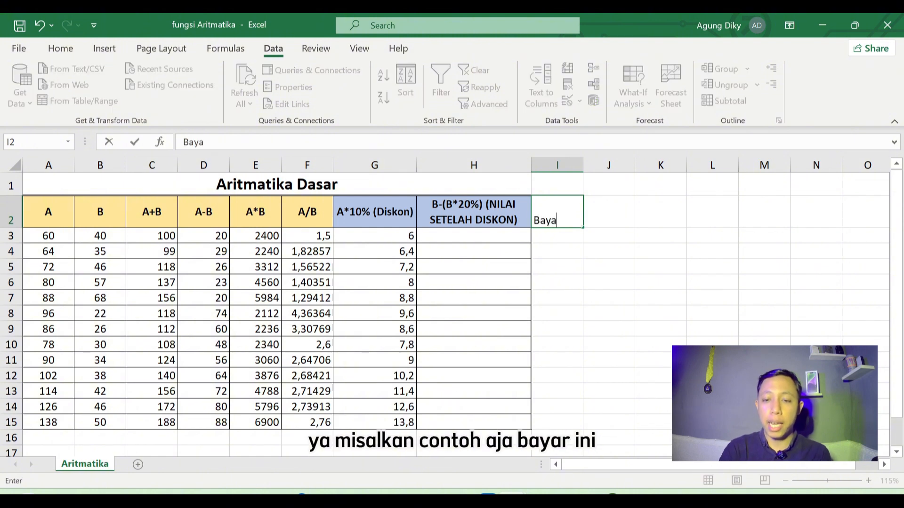
type("r")
key("Return")
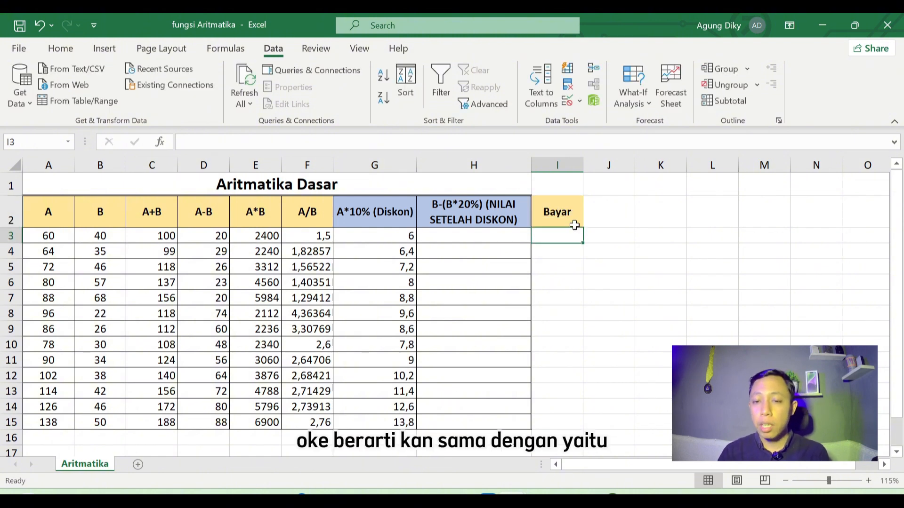
- Enter the formula =A3-G3 in I3 to subtract the first row's discount from its A value
type("=")
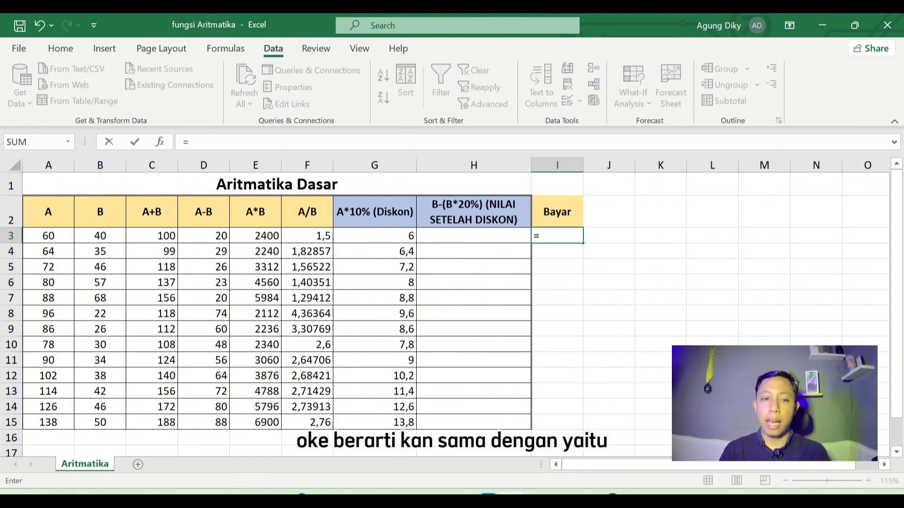
left_click(61, 237)
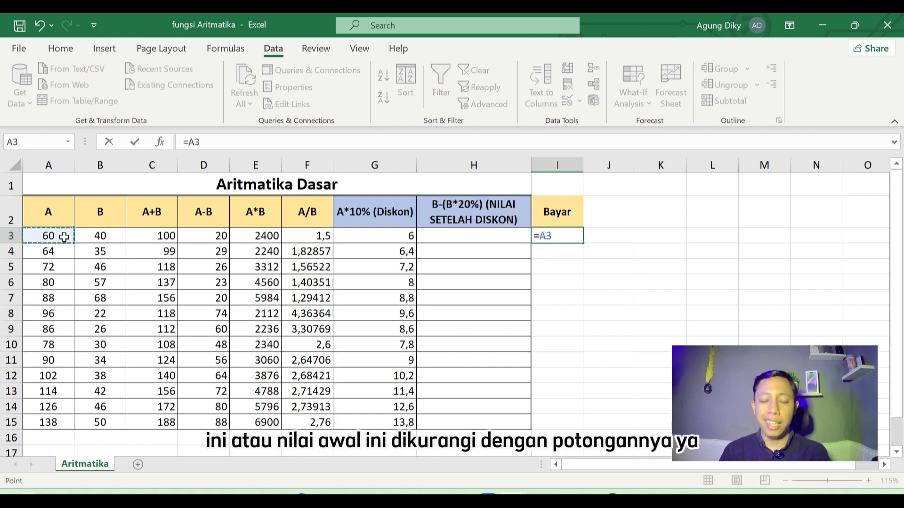
type("-")
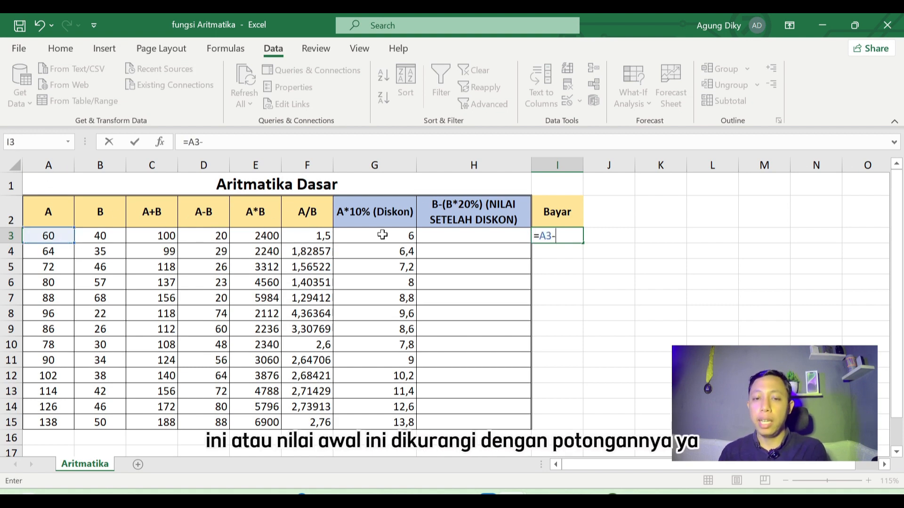
left_click(384, 236)
key("Return")
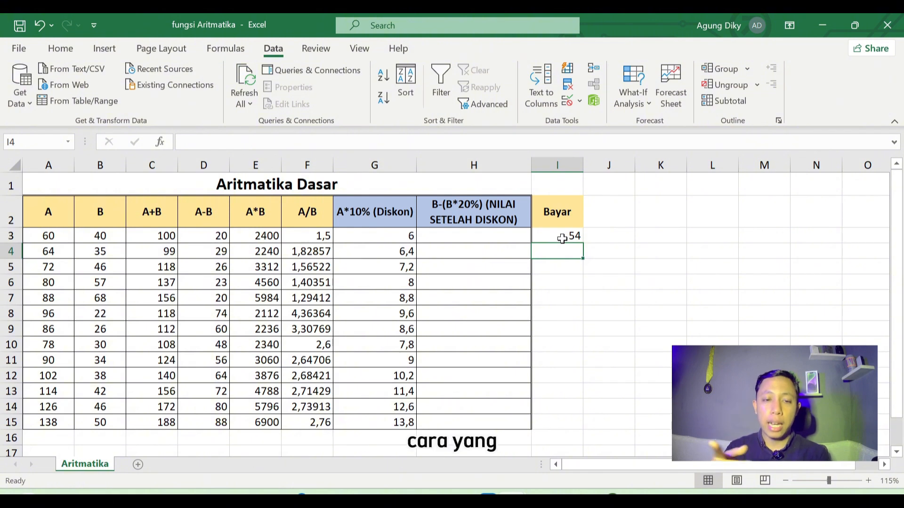
left_click(562, 238)
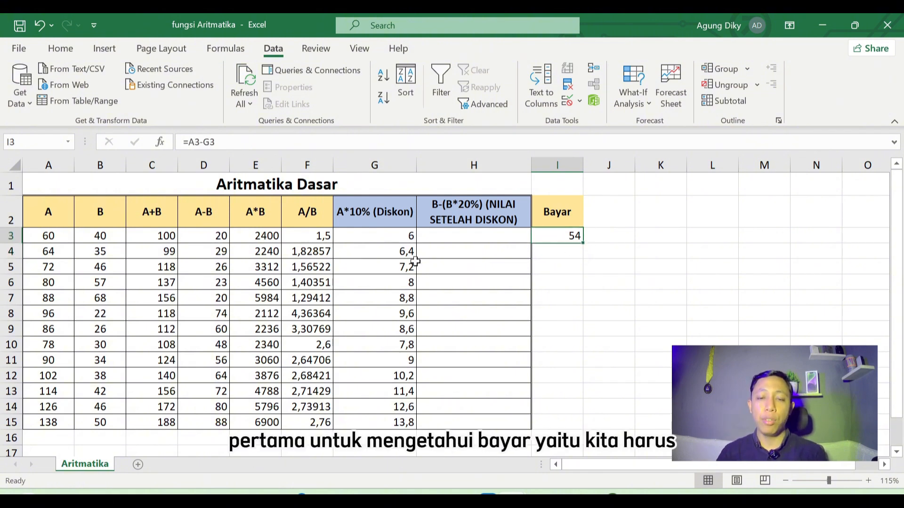
left_click(388, 233)
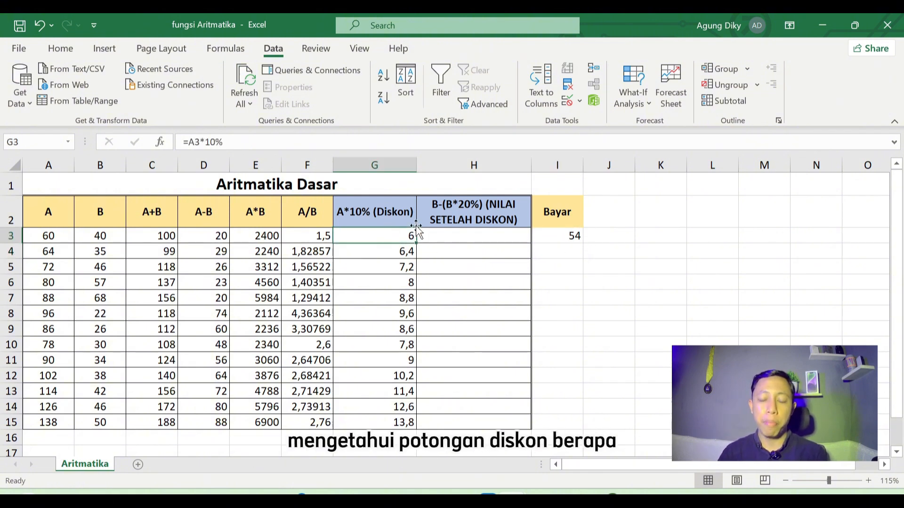
left_click(573, 239)
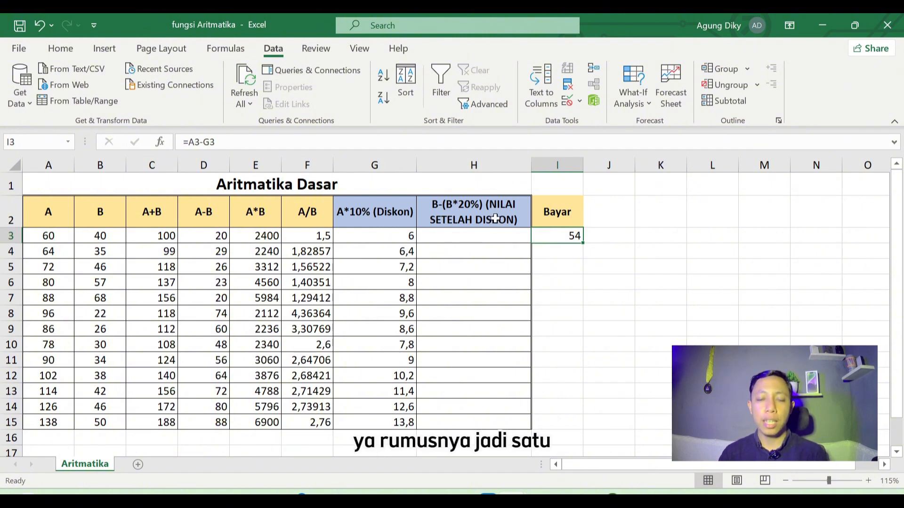
- Enter the formula =B3-(B3*20%) in H3 to calculate the first row's B value after the 20% discount
left_click(486, 238)
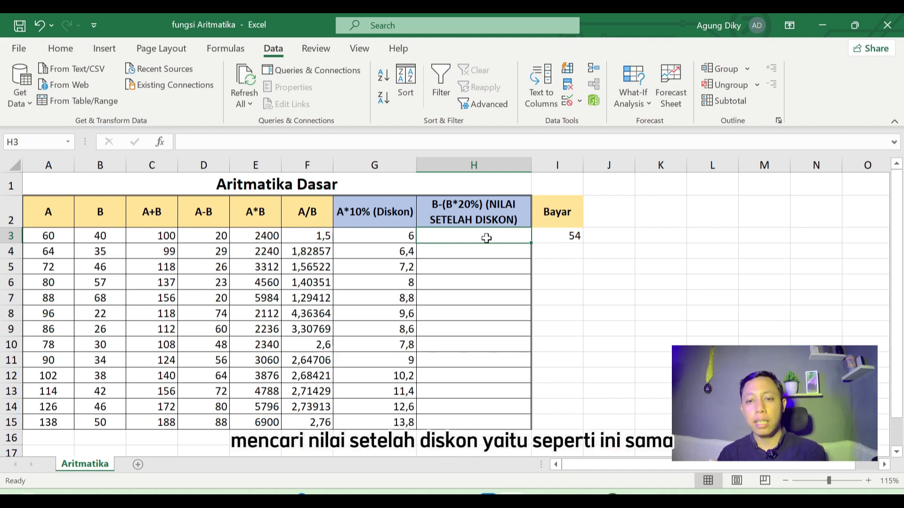
type("=")
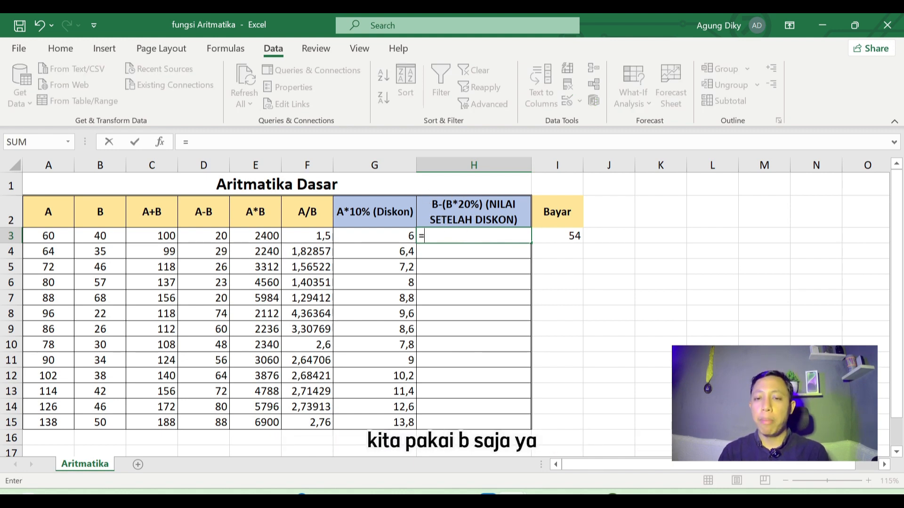
left_click(109, 235)
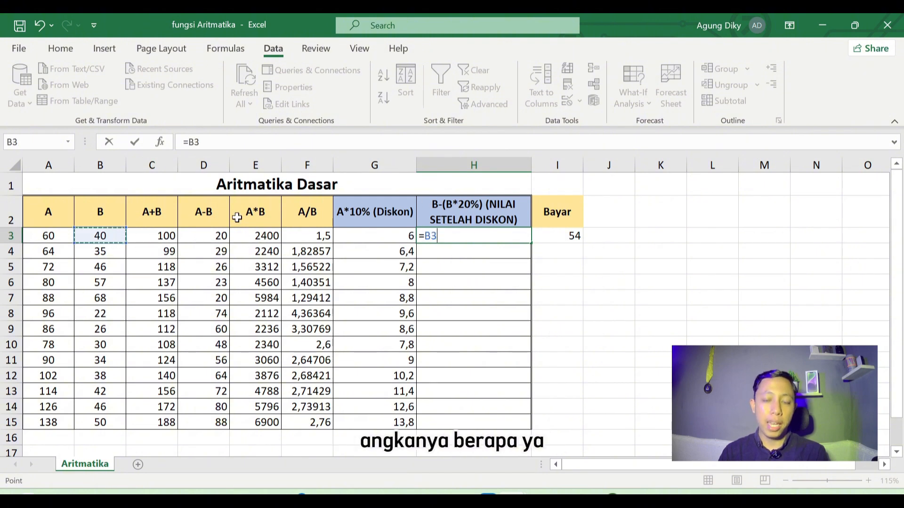
type("-(")
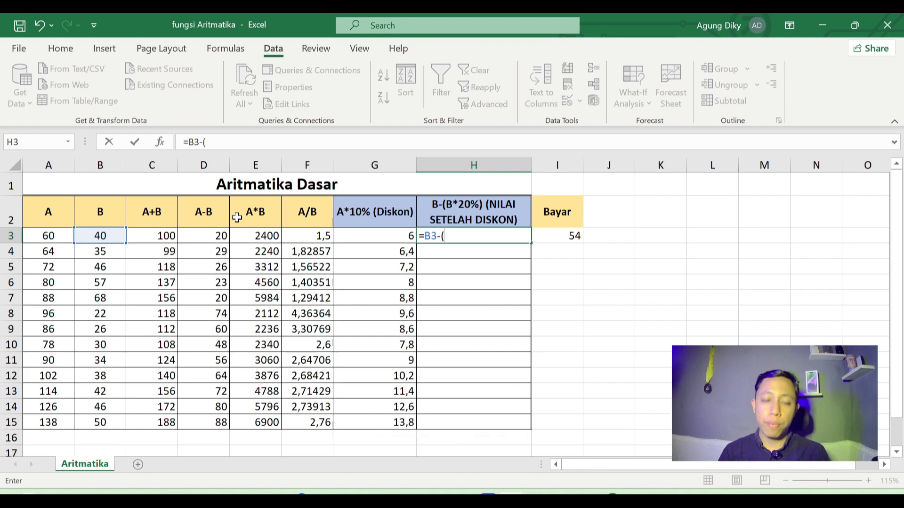
left_click(113, 235)
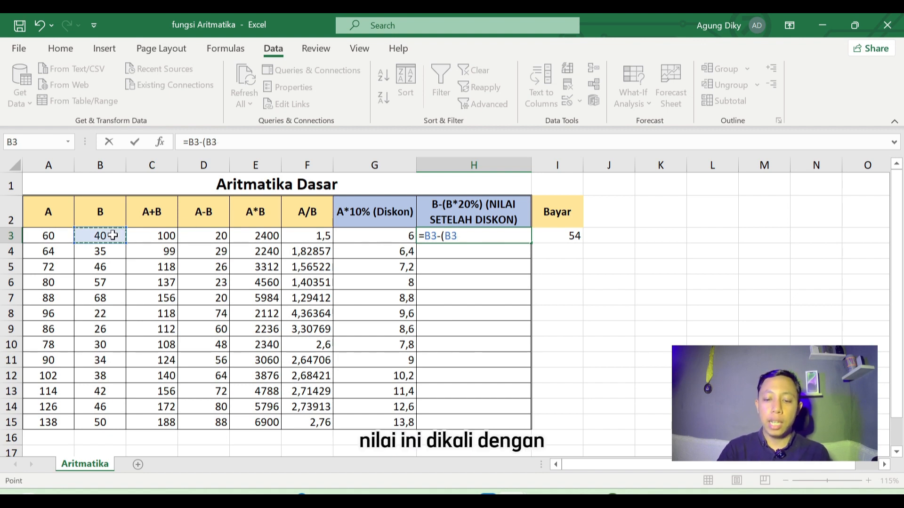
type("*")
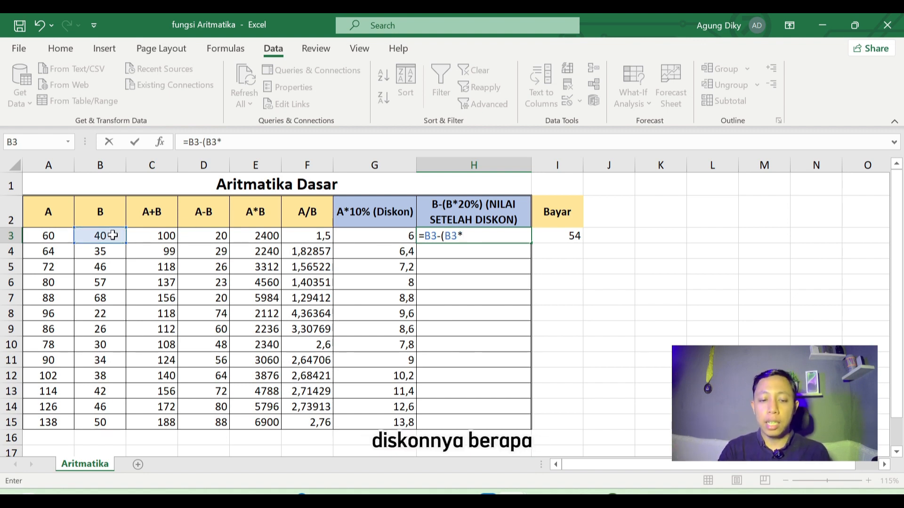
type("20%")
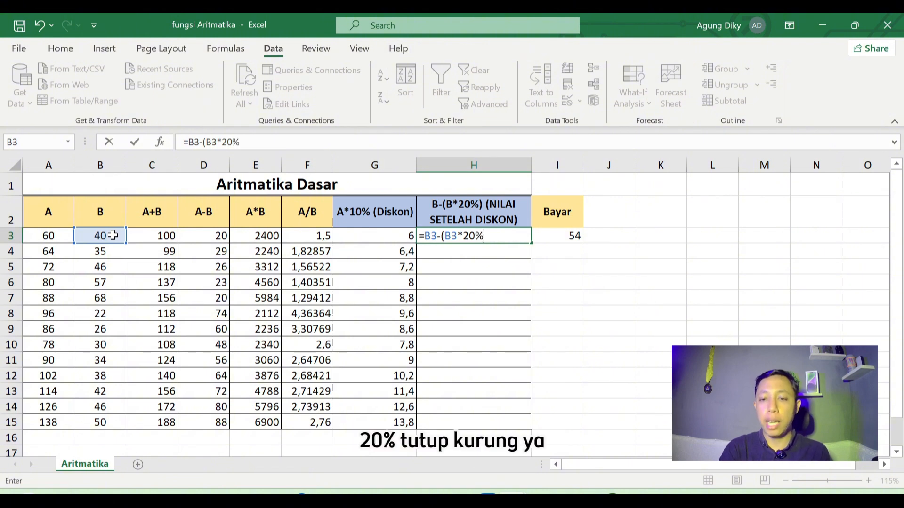
type(")")
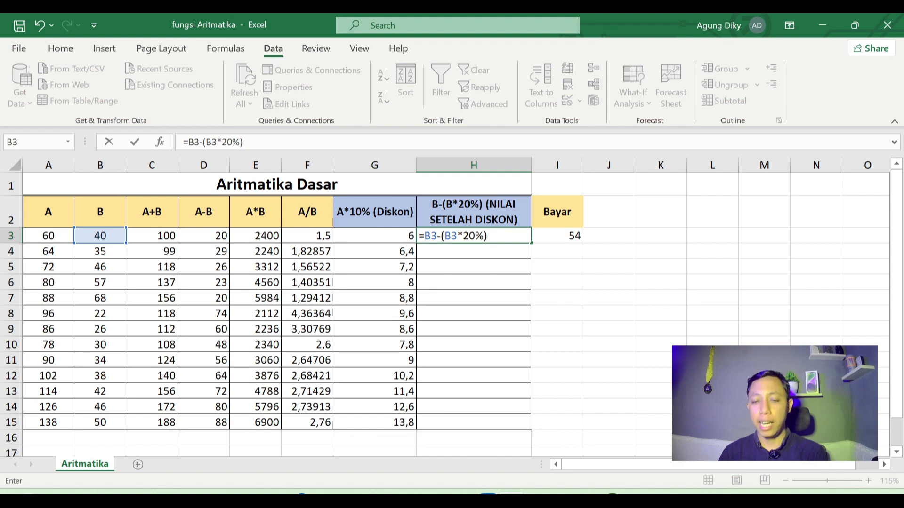
key("Return")
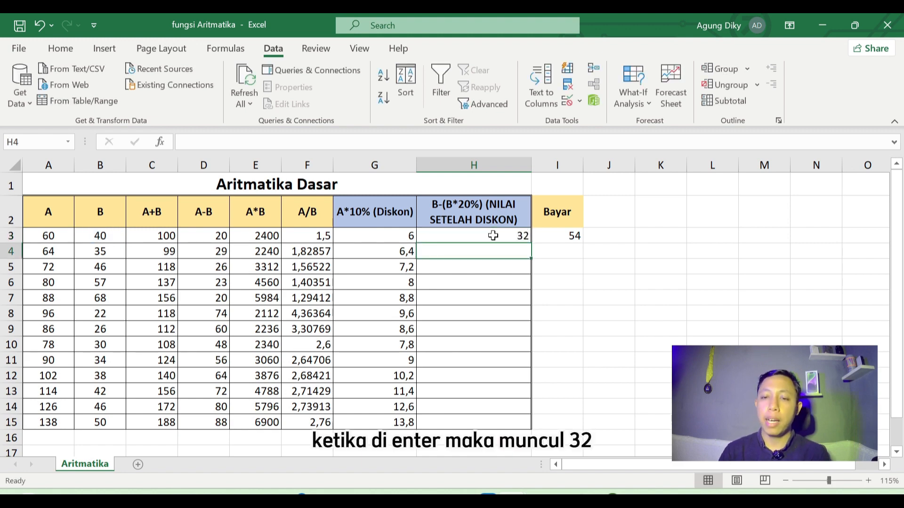
left_click(493, 236)
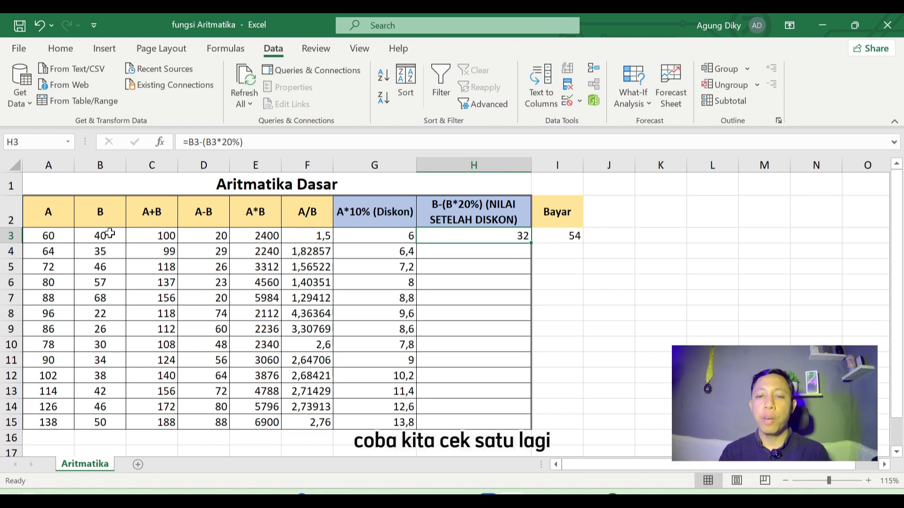
- Add the column header Bayar 2 in J2, directly beside the Bayar header
left_click(602, 208)
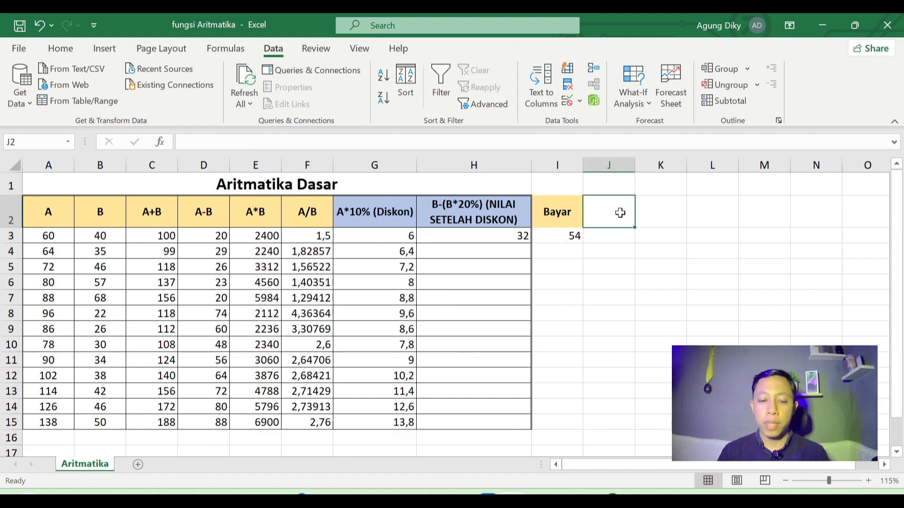
type("Bayar")
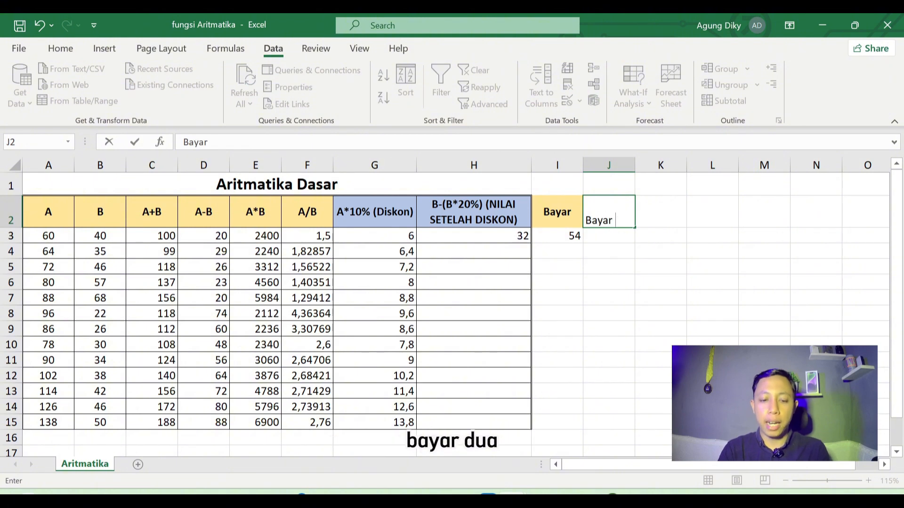
type(" 2")
key("Return")
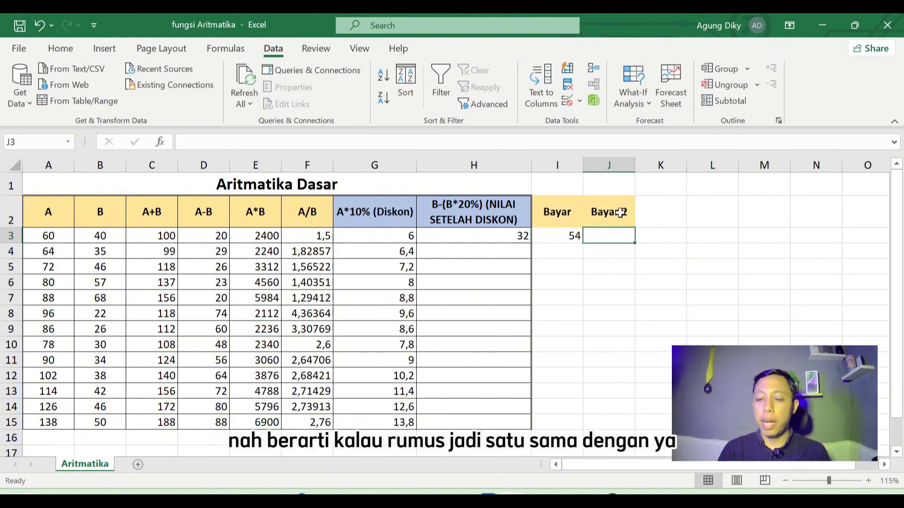
- Enter the single combined formula =A3-(A3*20%) in J3 to calculate the first row's A value after a 20% discount
type("=")
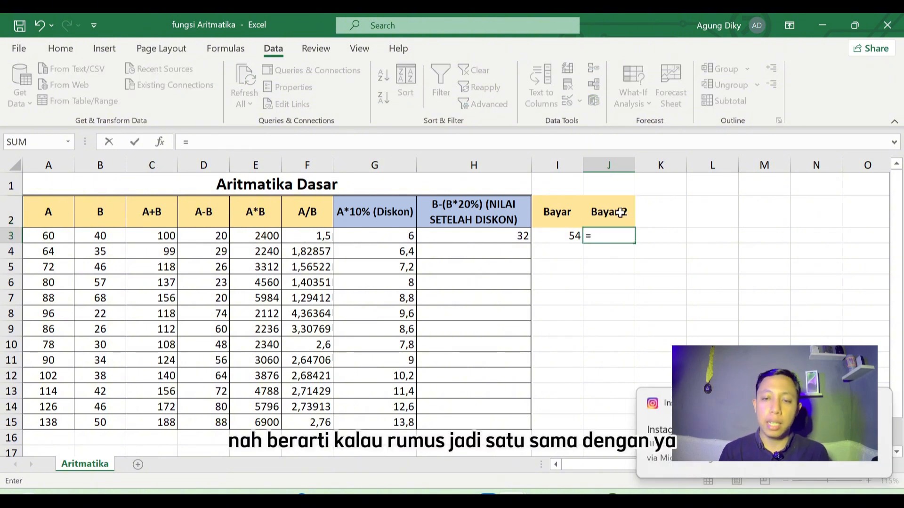
left_click(58, 236)
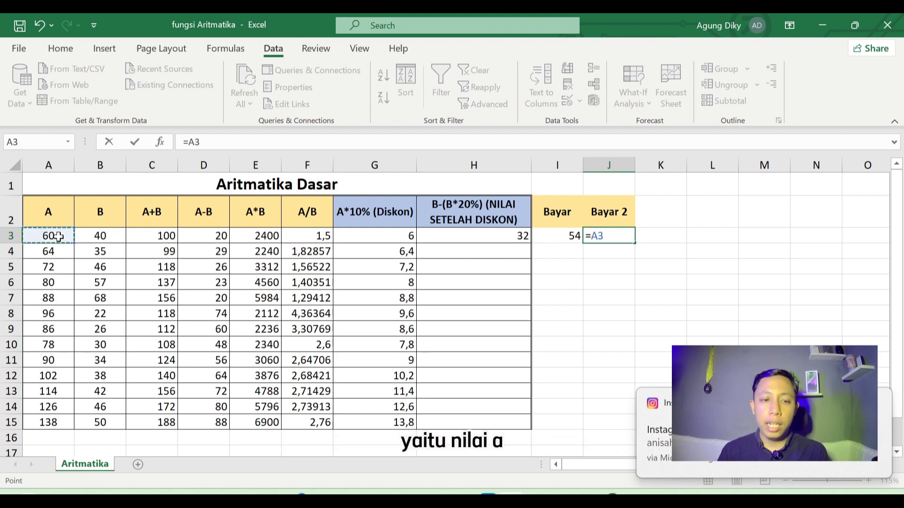
type("-")
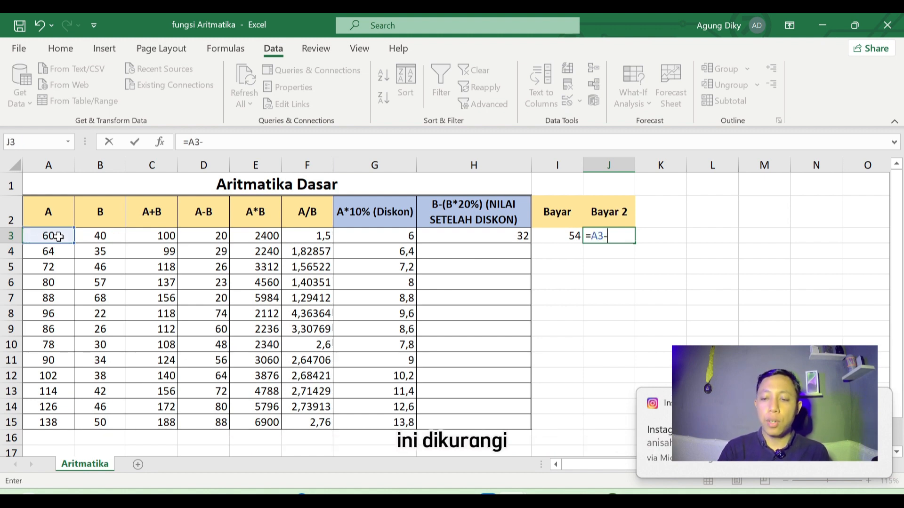
type("(")
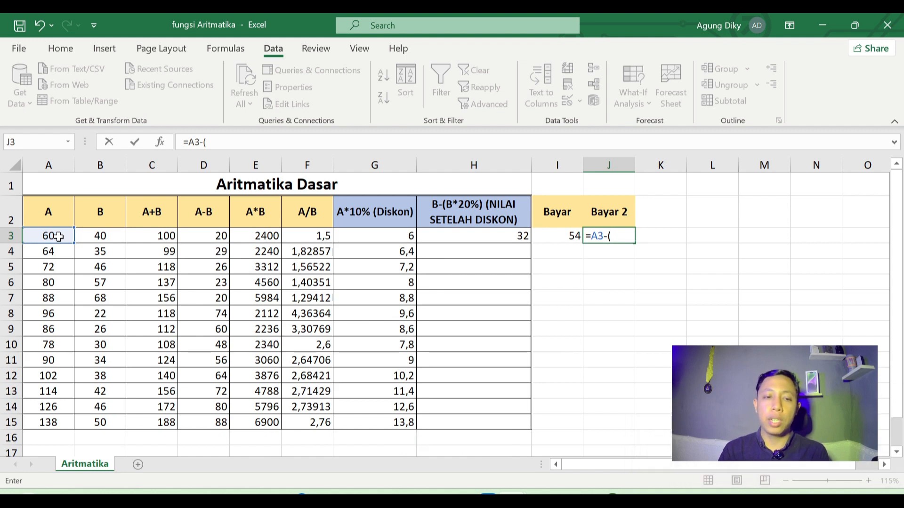
left_click(58, 236)
type("*")
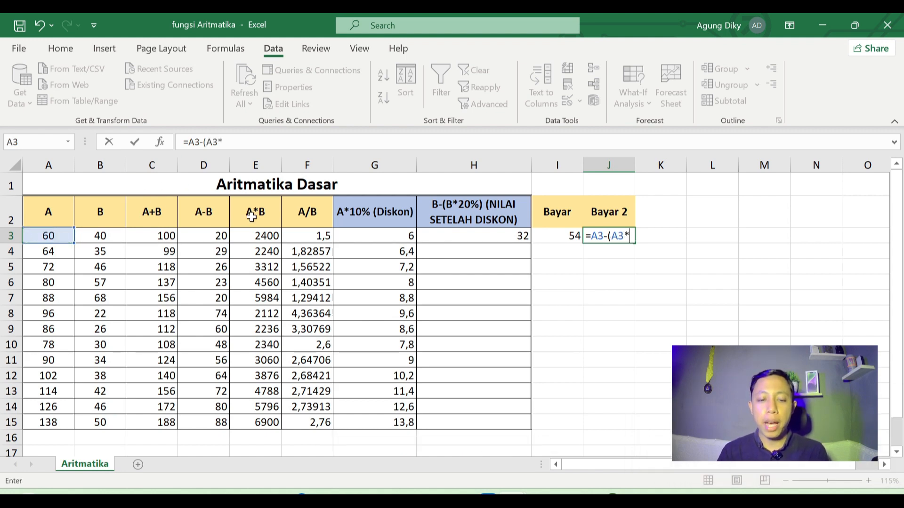
type("20%")
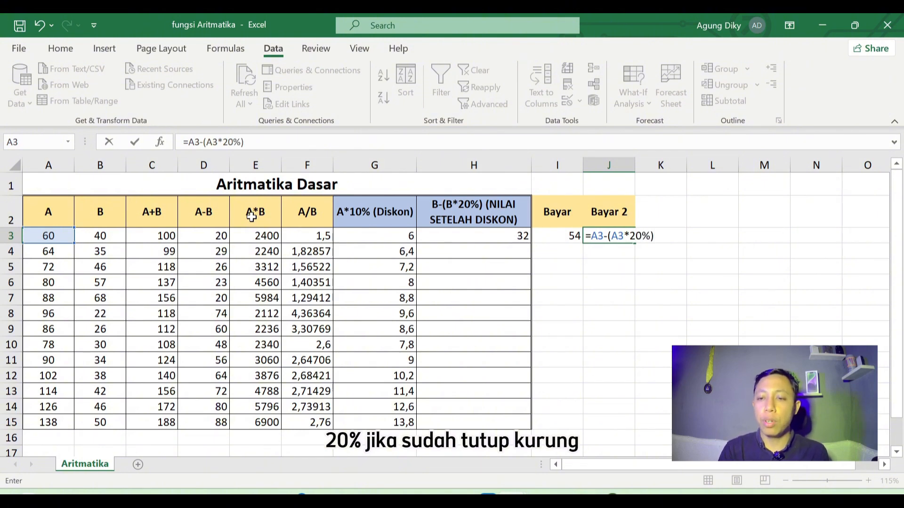
key("Return")
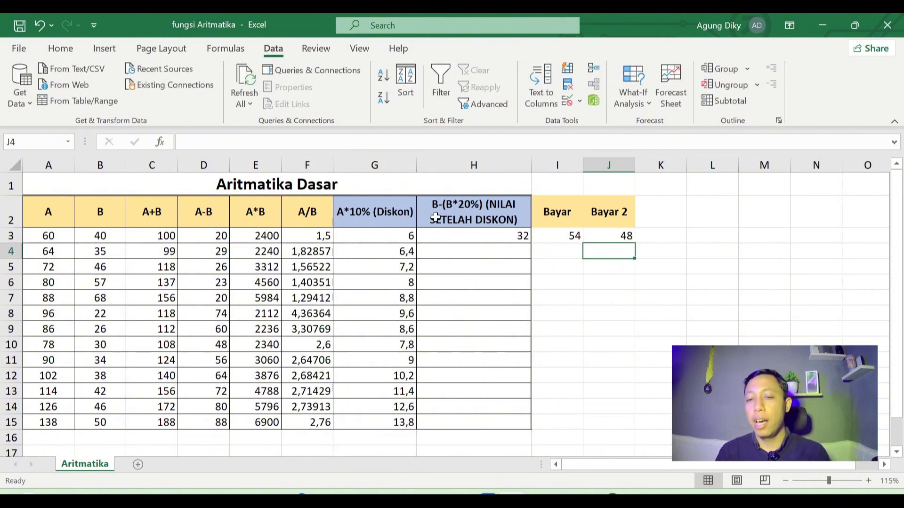
left_click(620, 238)
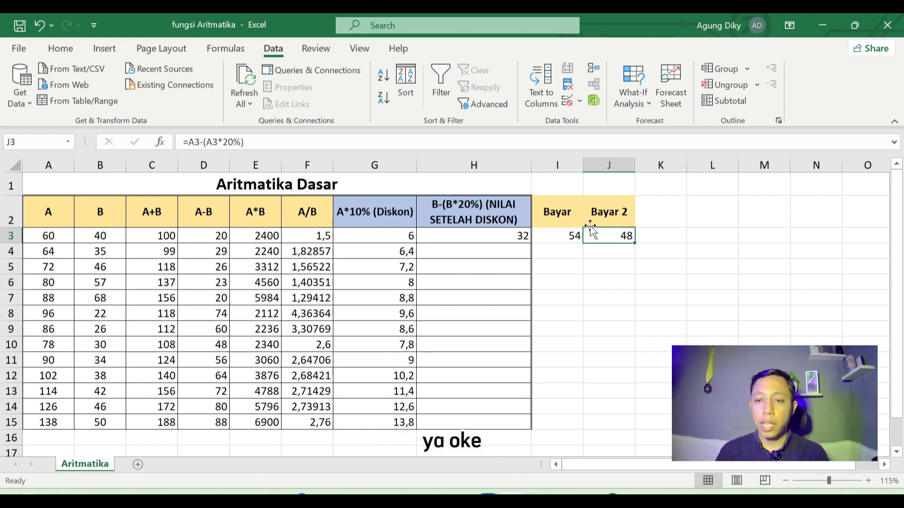
- Review the Bayar formula in I3 and change the discount rate in the J3 formula to 10%
double_click(563, 239)
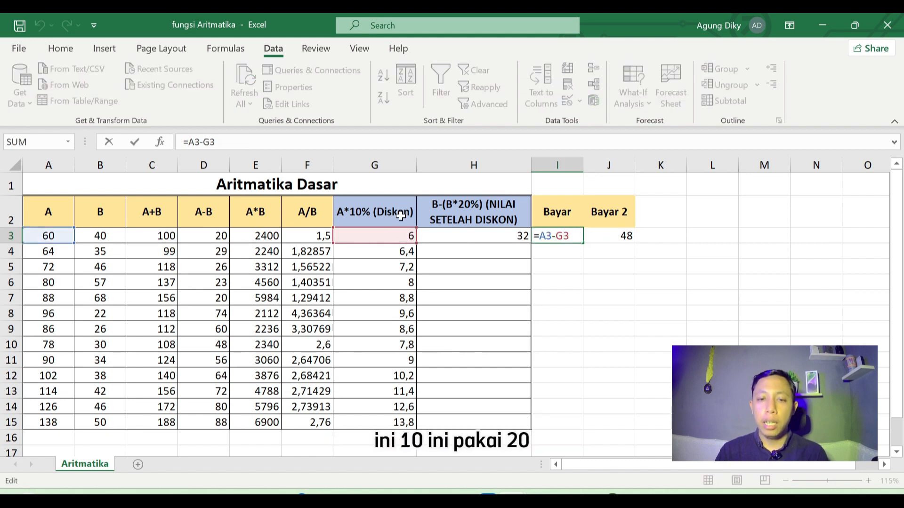
key("Return")
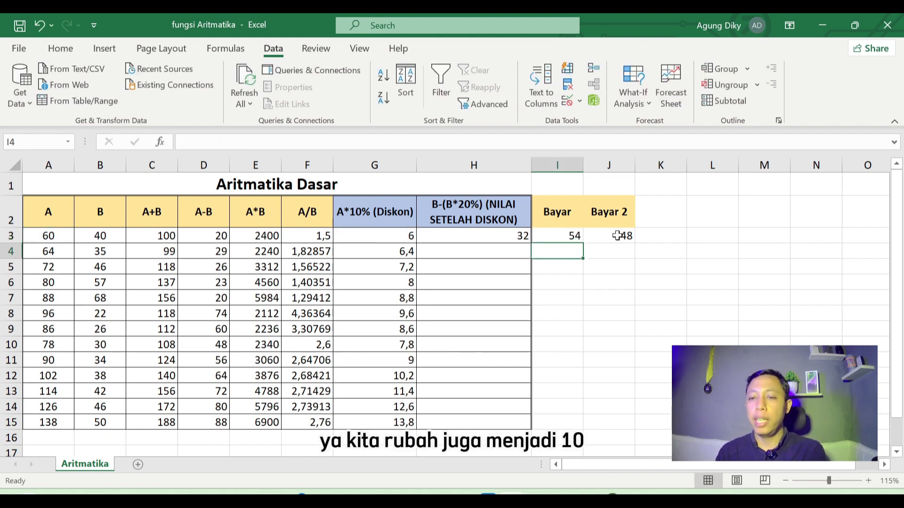
double_click(617, 235)
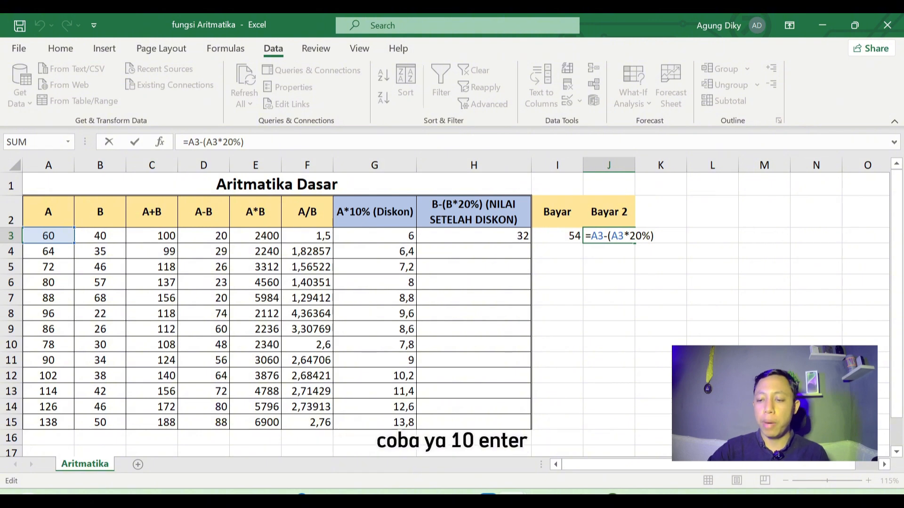
key("Delete")
type("1")
key("Return")
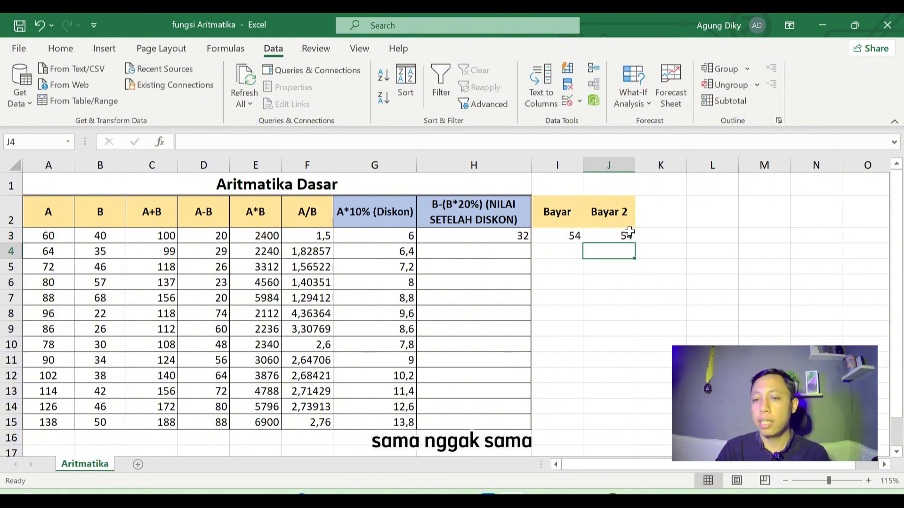